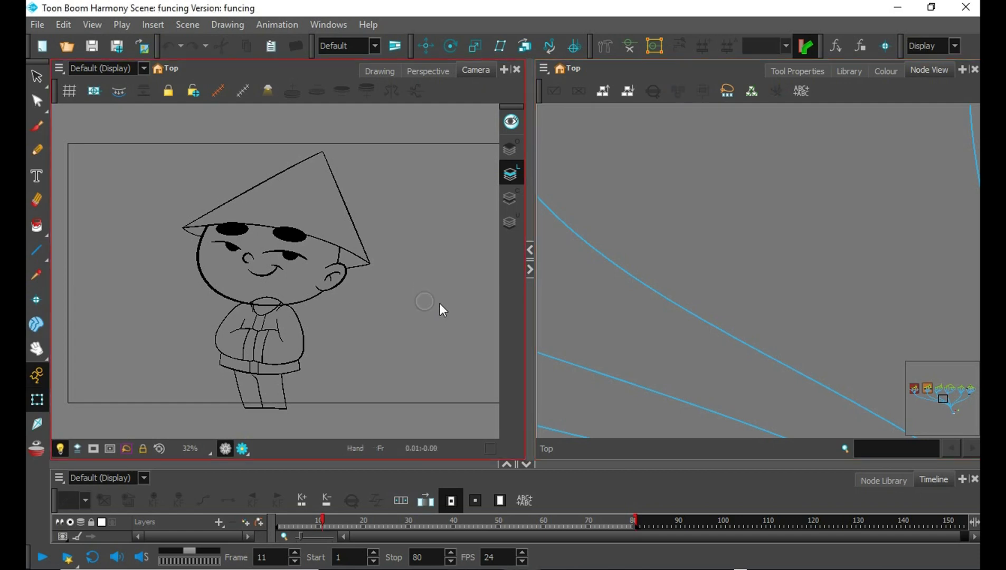
Step: Open the character's head drawing in the Drawing view and locate its Head node in the node network
{"action": "mouse_move", "coordinate": [439, 302]}
{"action": "left_mouse_down"}
{"action": "mouse_move", "coordinate": [400, 324]}
{"action": "mouse_move", "coordinate": [435, 304]}
{"action": "left_mouse_up"}
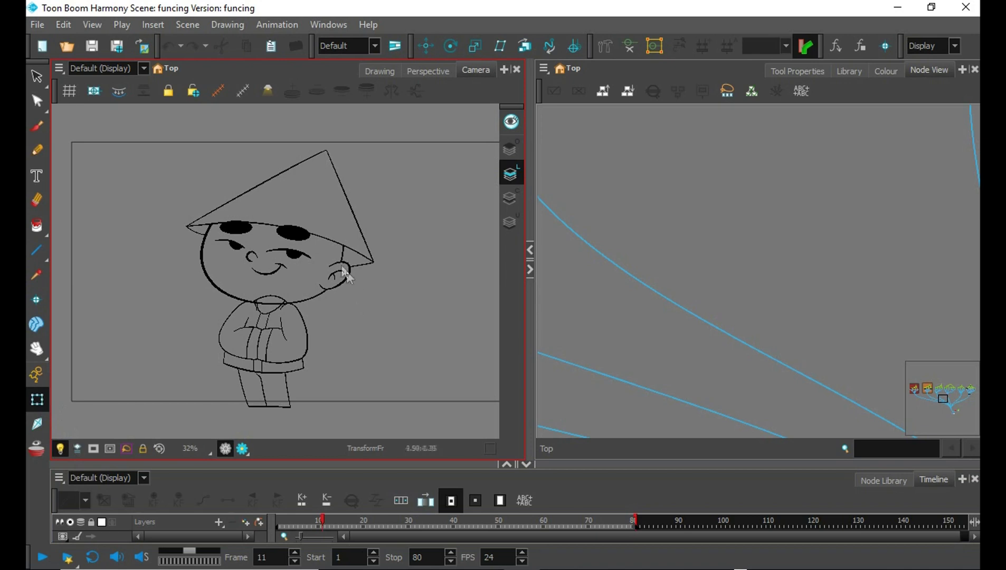
{"action": "left_click", "coordinate": [305, 246]}
{"action": "left_click", "coordinate": [338, 376]}
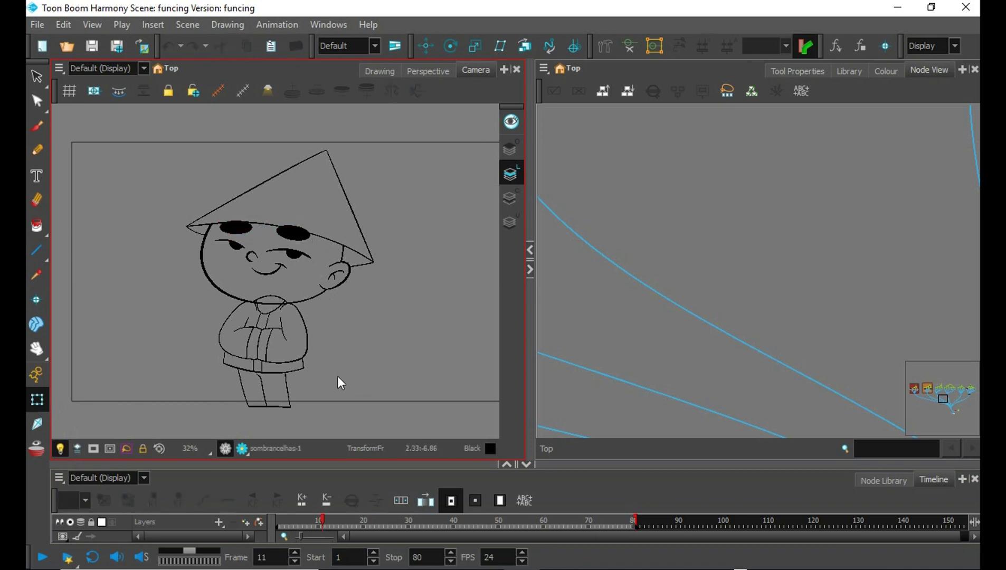
{"action": "left_click", "coordinate": [344, 285]}
{"action": "left_click", "coordinate": [380, 71]}
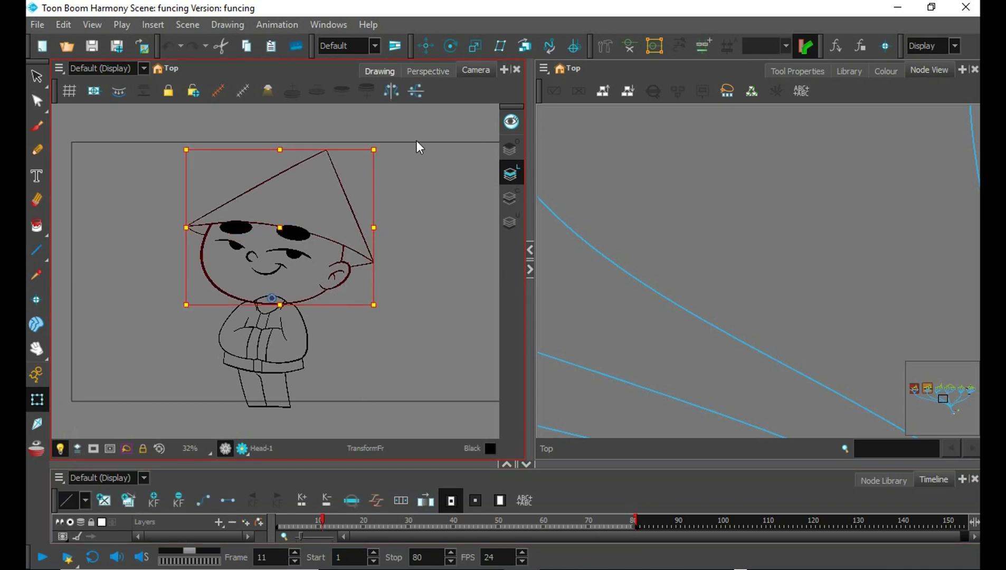
{"action": "mouse_move", "coordinate": [393, 261]}
{"action": "left_mouse_down"}
{"action": "mouse_move", "coordinate": [413, 283]}
{"action": "mouse_move", "coordinate": [399, 285]}
{"action": "mouse_move", "coordinate": [401, 320]}
{"action": "left_mouse_up"}
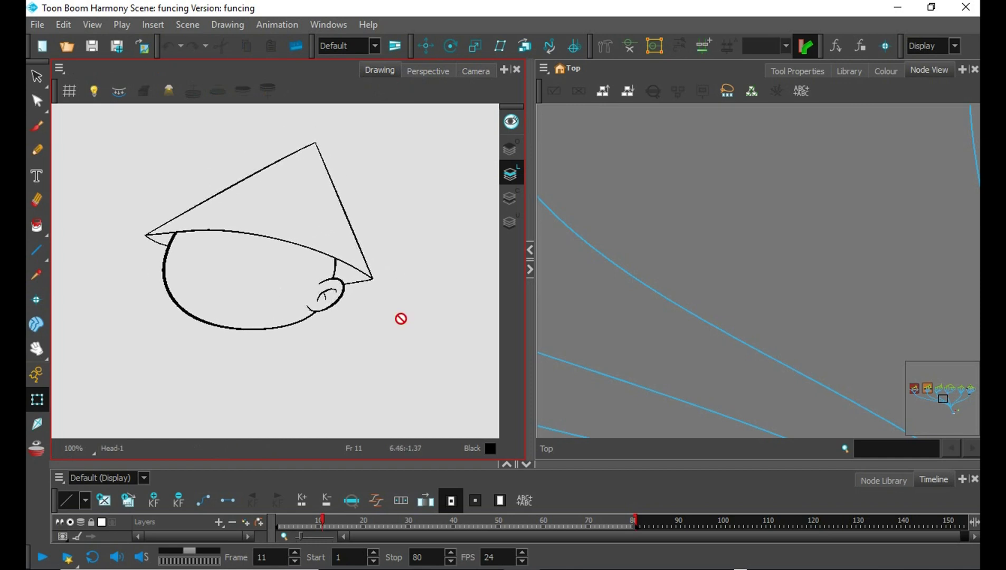
{"action": "left_click", "coordinate": [748, 260]}
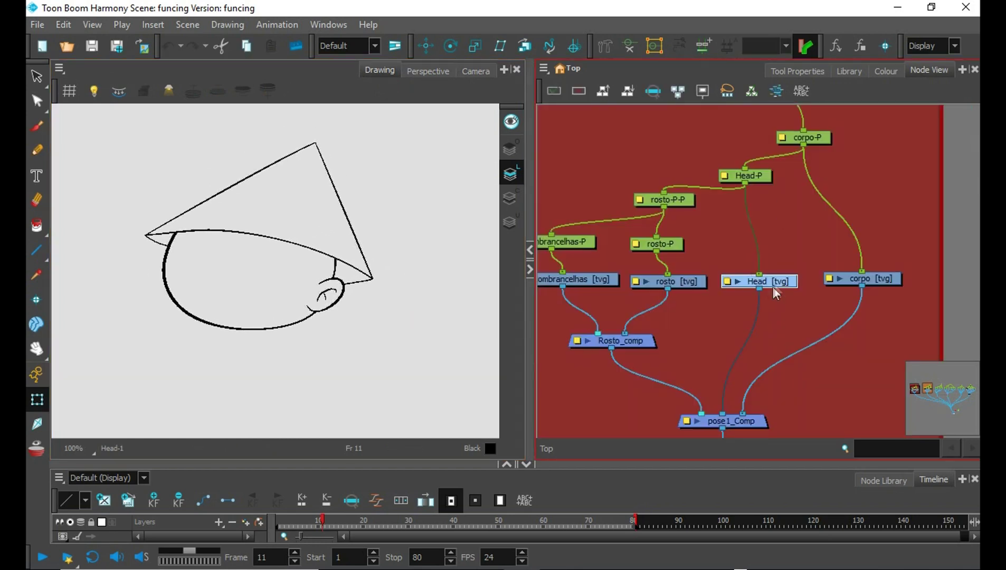
{"action": "left_click", "coordinate": [731, 487]}
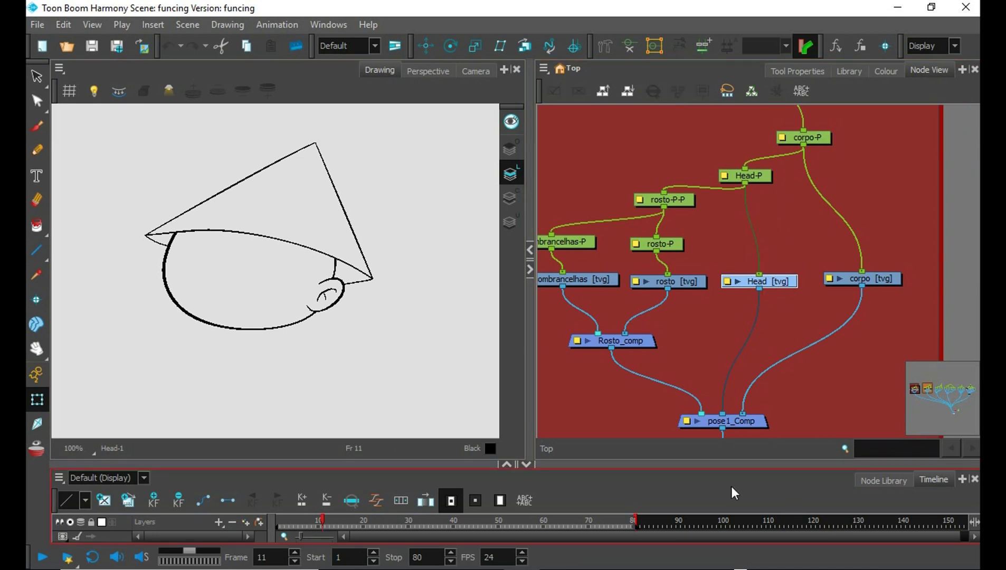
Step: Add a colour swatch to the Xing_Color palette and set it to a skin tone of RGB 231, 196, 156
{"action": "scroll", "coordinate": [423, 300], "scroll_direction": "up", "scroll_amount": 2}
{"action": "left_click_drag", "start_coordinate": [423, 290], "coordinate": [434, 334]}
{"action": "right_click", "coordinate": [440, 318]}
{"action": "left_click", "coordinate": [892, 71]}
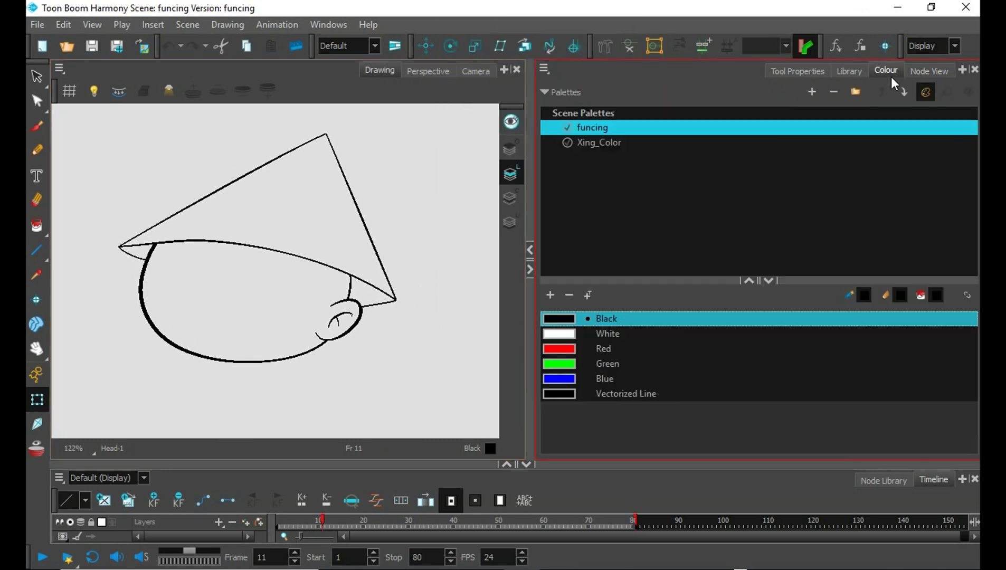
{"action": "left_click", "coordinate": [618, 140]}
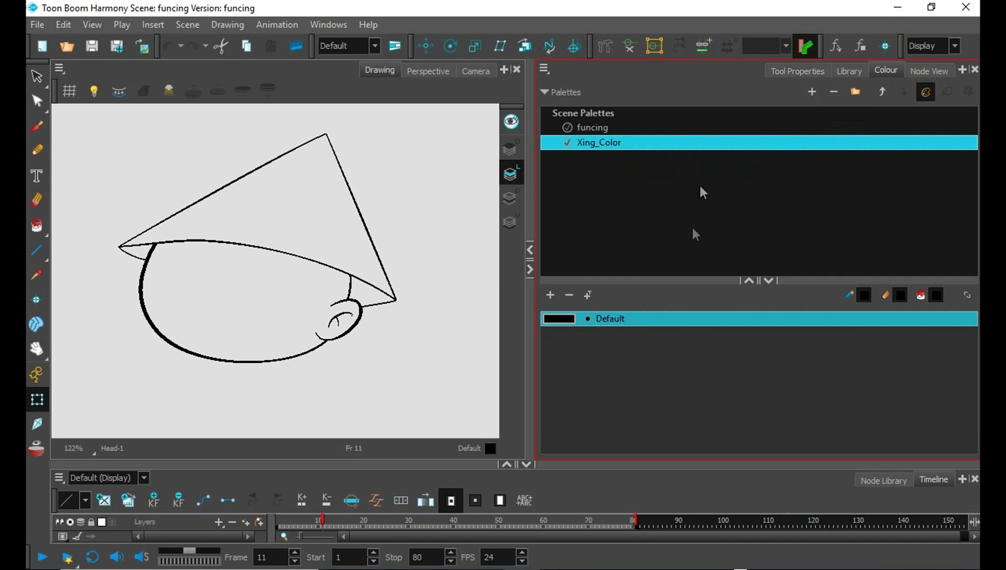
{"action": "left_click", "coordinate": [551, 295]}
{"action": "double_click", "coordinate": [560, 334]}
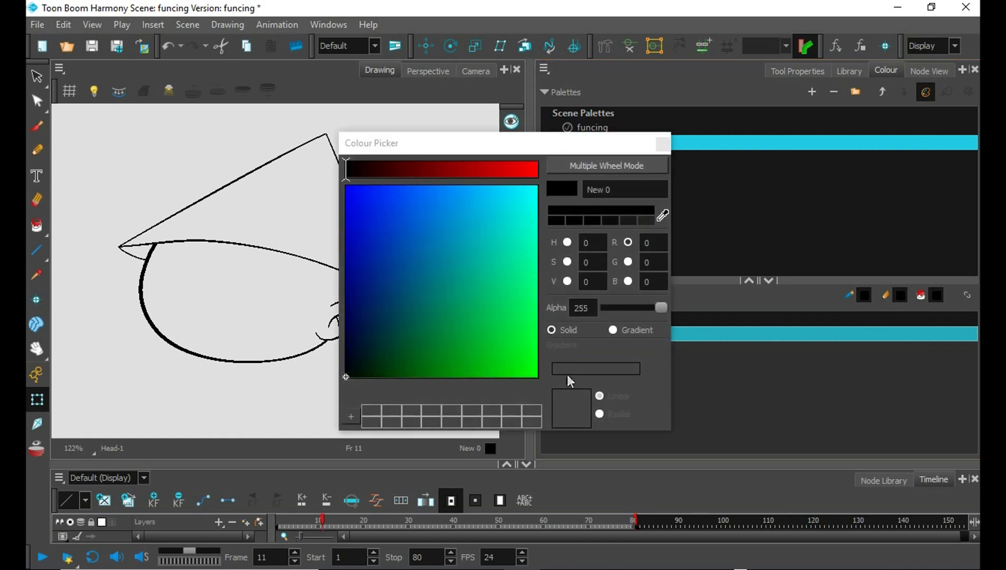
{"action": "left_click", "coordinate": [528, 168]}
{"action": "mouse_move", "coordinate": [520, 242]}
{"action": "left_mouse_down"}
{"action": "mouse_move", "coordinate": [512, 233]}
{"action": "mouse_move", "coordinate": [492, 260]}
{"action": "left_mouse_up"}
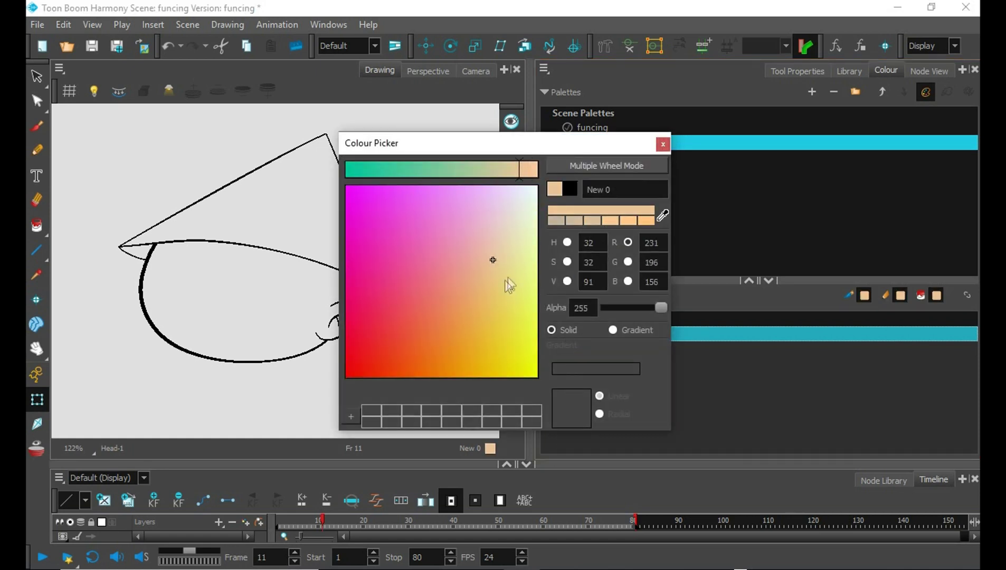
{"action": "left_click", "coordinate": [663, 144]}
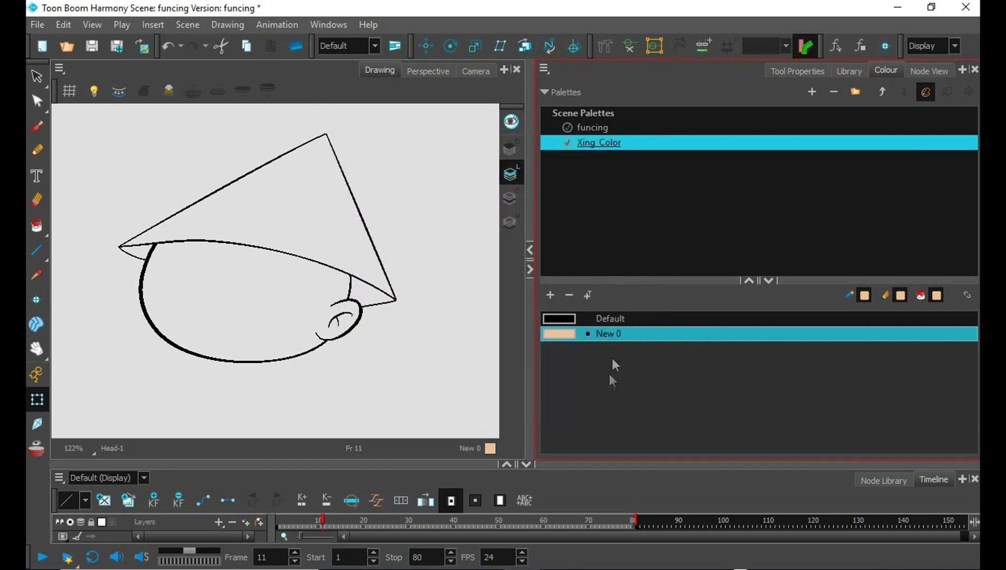
Step: Rename the new skin-tone swatch as Pele
{"action": "double_click", "coordinate": [619, 338]}
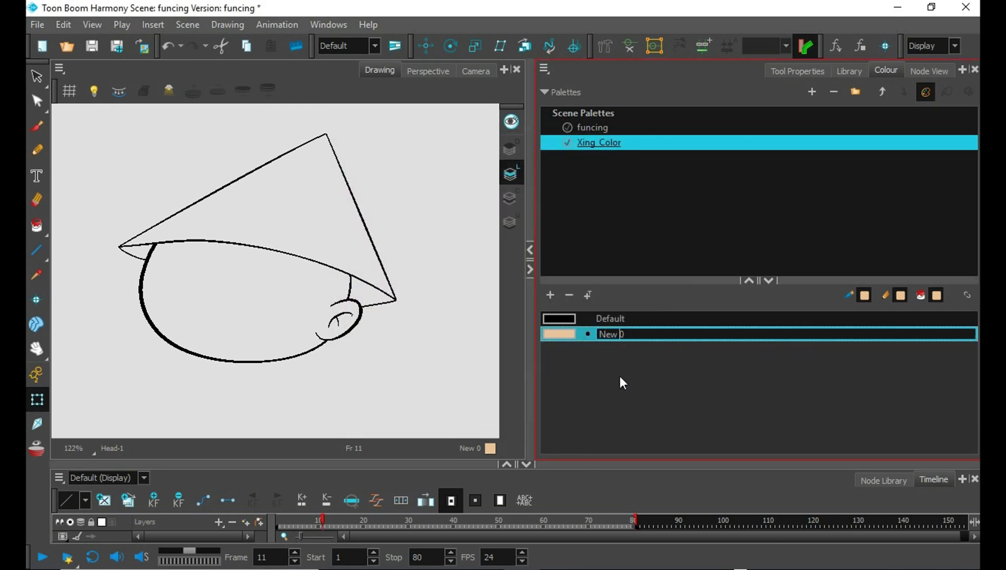
{"action": "key", "text": "BackSpace"}
{"action": "key", "text": "BackSpace"}
{"action": "key", "text": "BackSpace"}
{"action": "key", "text": "BackSpace"}
{"action": "key", "text": "BackSpace"}
{"action": "type", "text": "Pele"}
{"action": "key", "text": "Return"}
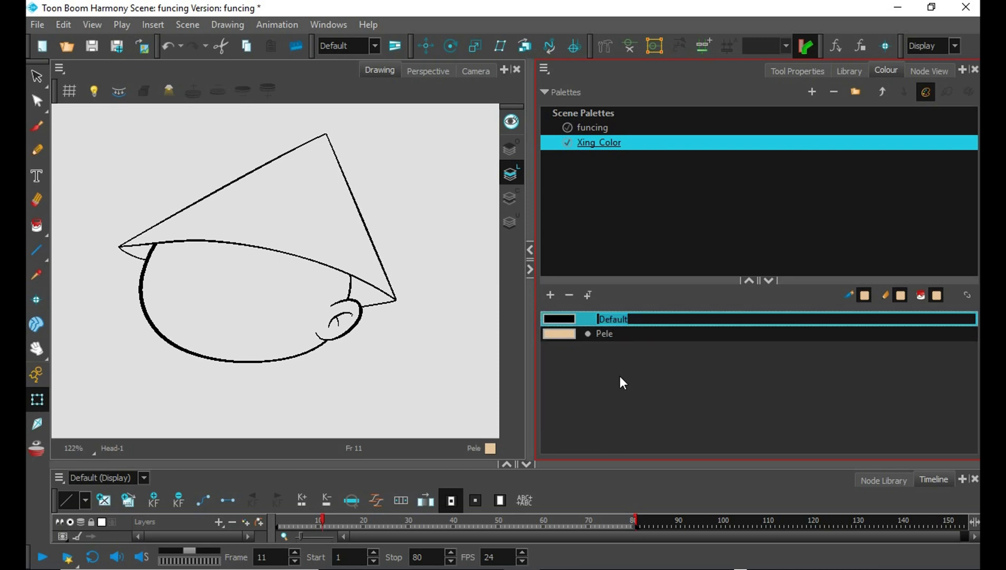
{"action": "left_click", "coordinate": [655, 331]}
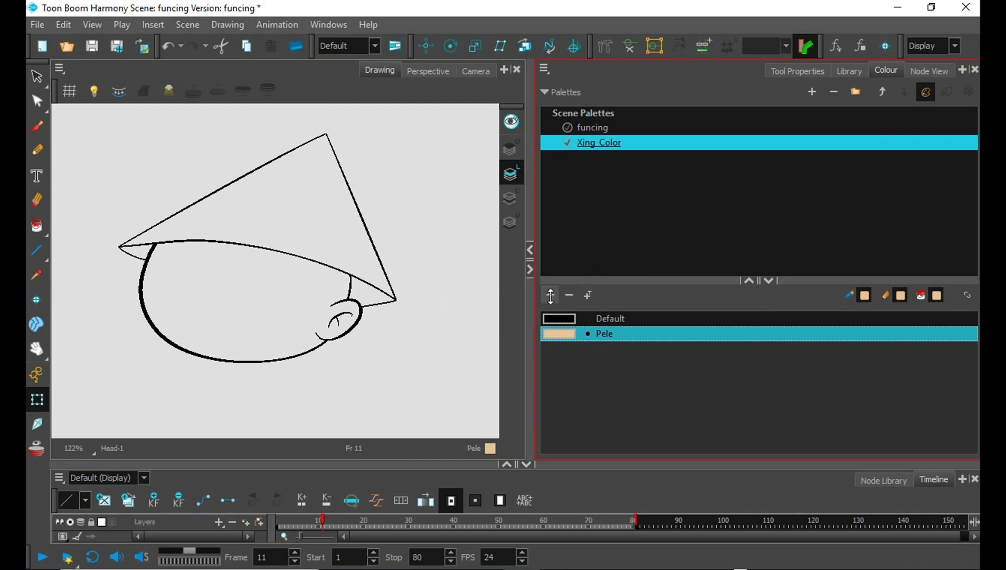
Step: Add another swatch to the Xing_Color palette and name it Chapéu
{"action": "left_click", "coordinate": [550, 294]}
{"action": "double_click", "coordinate": [608, 349]}
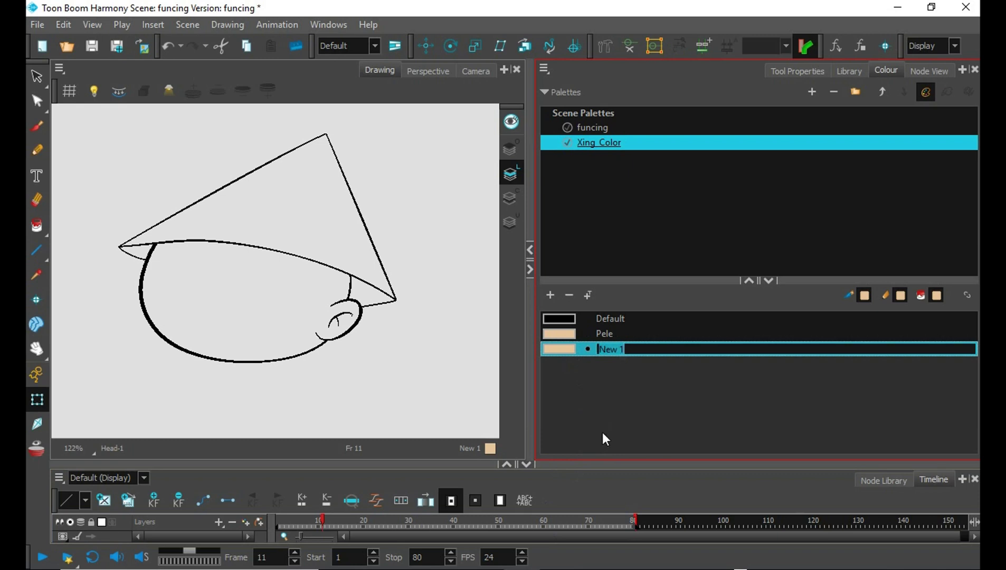
{"action": "type", "text": "Ca"}
{"action": "key", "text": "BackSpace"}
{"action": "type", "text": "hap"}
{"action": "type", "text": "e"}
{"action": "type", "text": "u"}
{"action": "key", "text": "Return"}
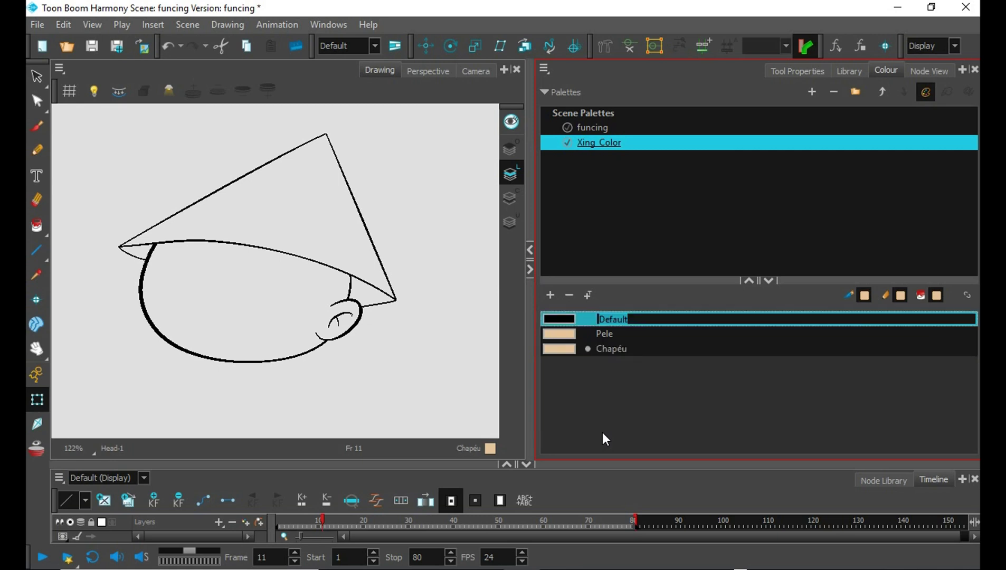
Step: Change the Chapéu swatch's colour to a golden yellow
{"action": "double_click", "coordinate": [560, 348]}
{"action": "left_click_drag", "start_coordinate": [528, 331], "coordinate": [492, 345]}
{"action": "left_click", "coordinate": [663, 144]}
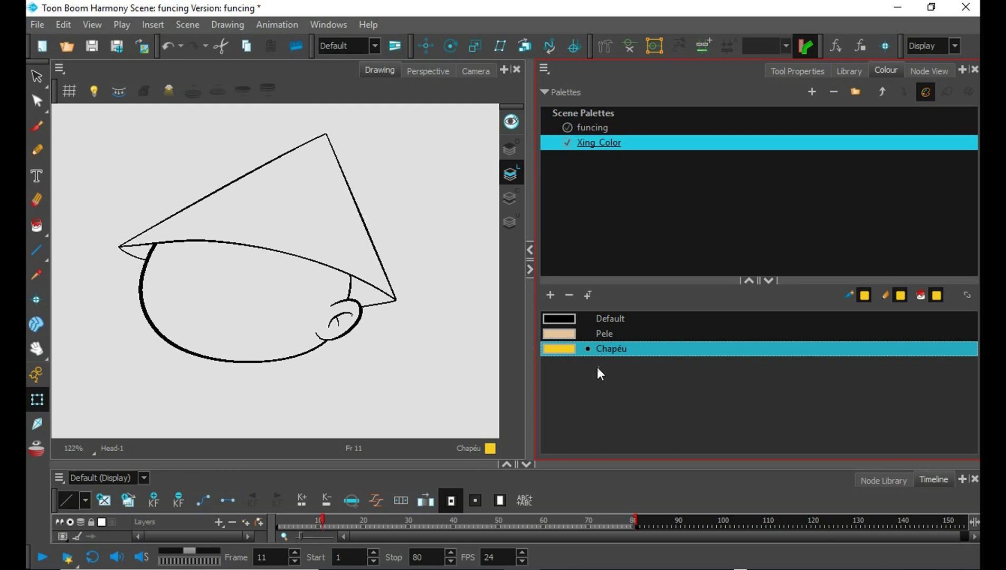
Step: Paint the face and ear of the head drawing with the Pele colour
{"action": "left_click", "coordinate": [600, 334]}
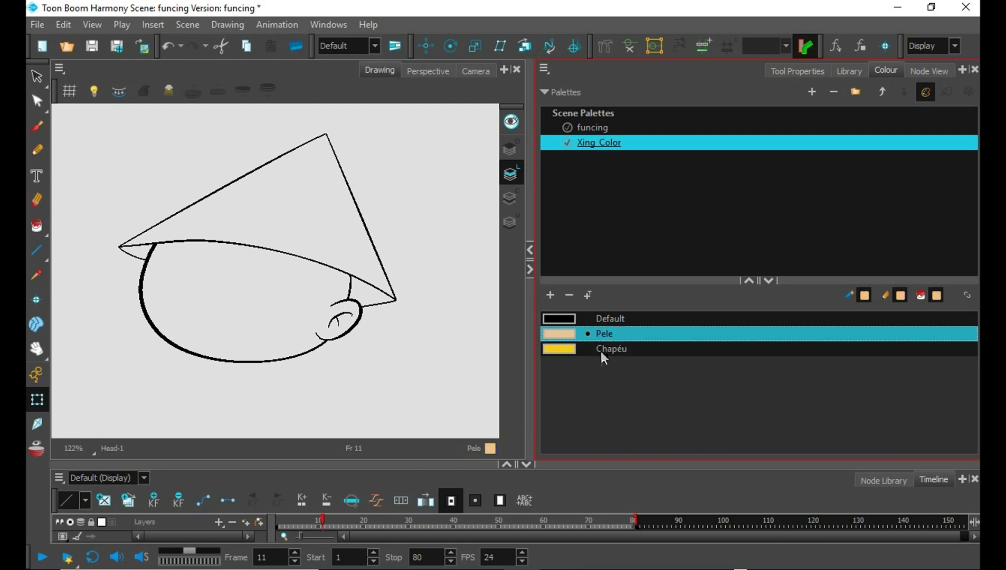
{"action": "left_click", "coordinate": [37, 226]}
{"action": "left_click", "coordinate": [242, 327]}
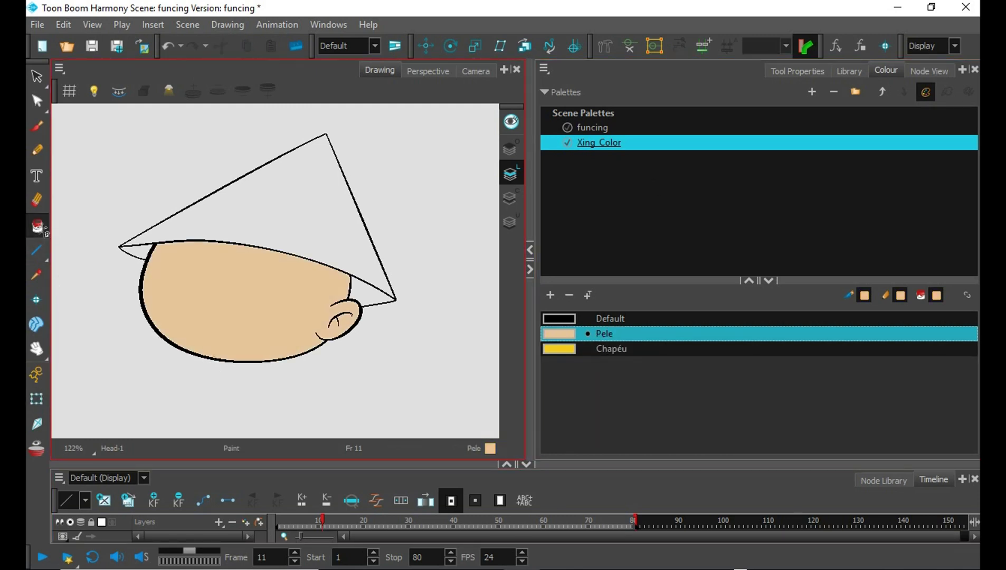
{"action": "left_click", "coordinate": [559, 336]}
{"action": "left_click", "coordinate": [515, 334]}
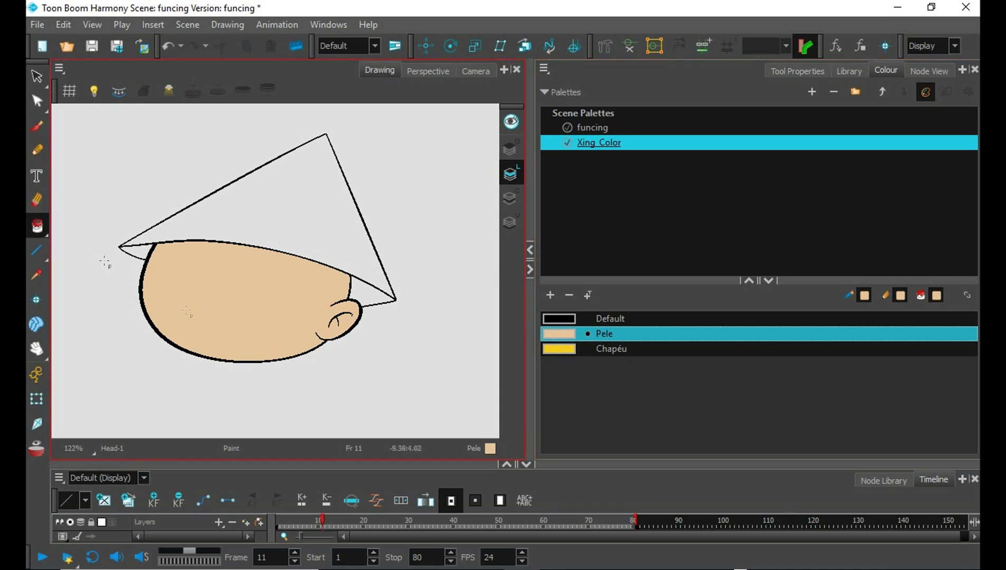
{"action": "left_click", "coordinate": [570, 336]}
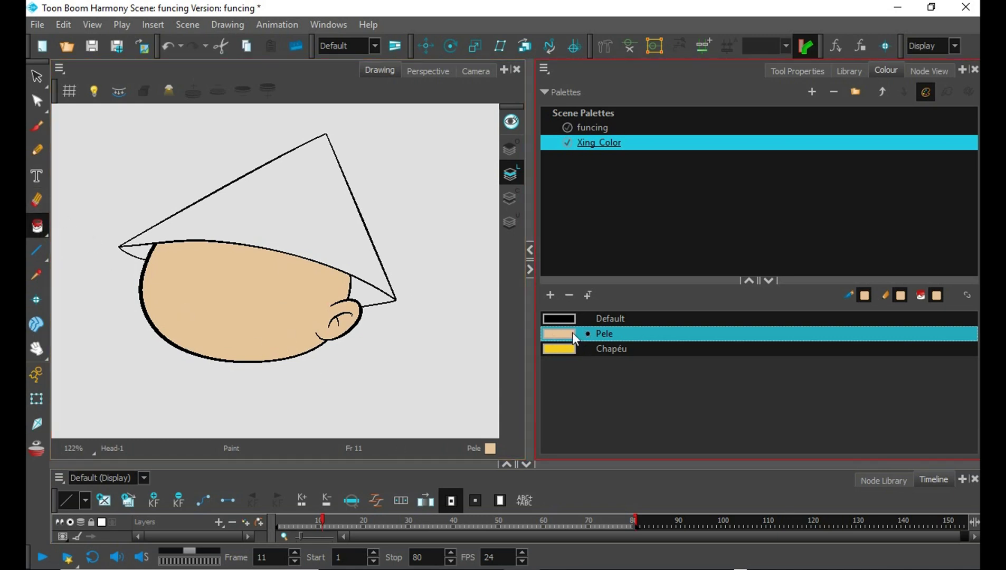
Step: Turn the Pele swatch into a radial gradient with an orange end colour of RGB 231, 126, 77
{"action": "double_click", "coordinate": [564, 333]}
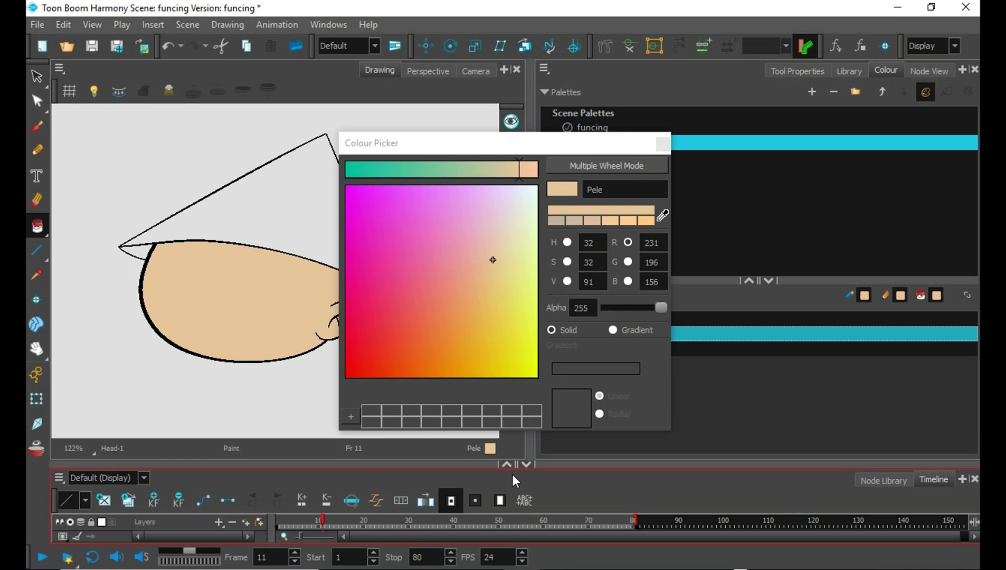
{"action": "left_click_drag", "start_coordinate": [609, 144], "coordinate": [657, 148]}
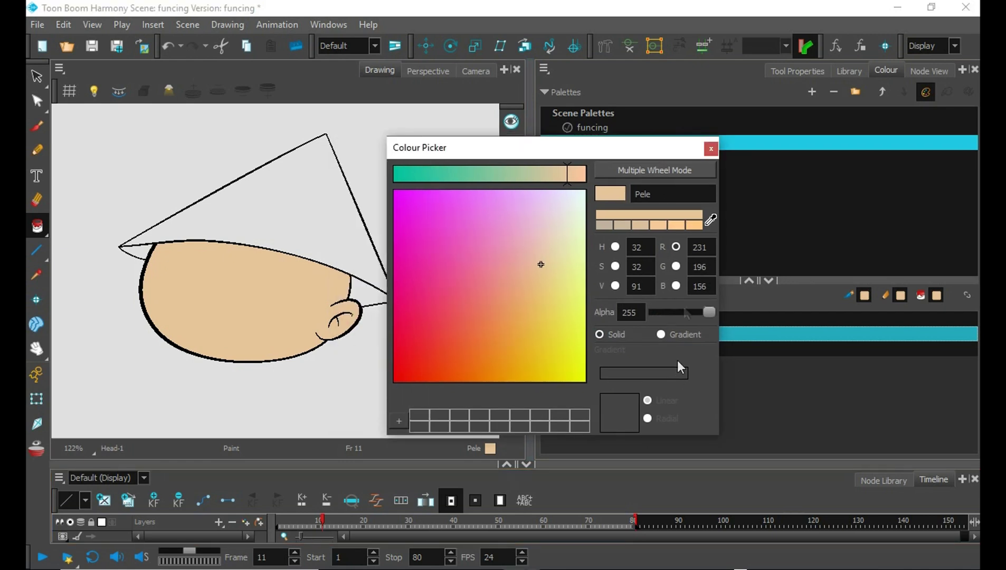
{"action": "left_click", "coordinate": [661, 335]}
{"action": "left_click", "coordinate": [686, 386]}
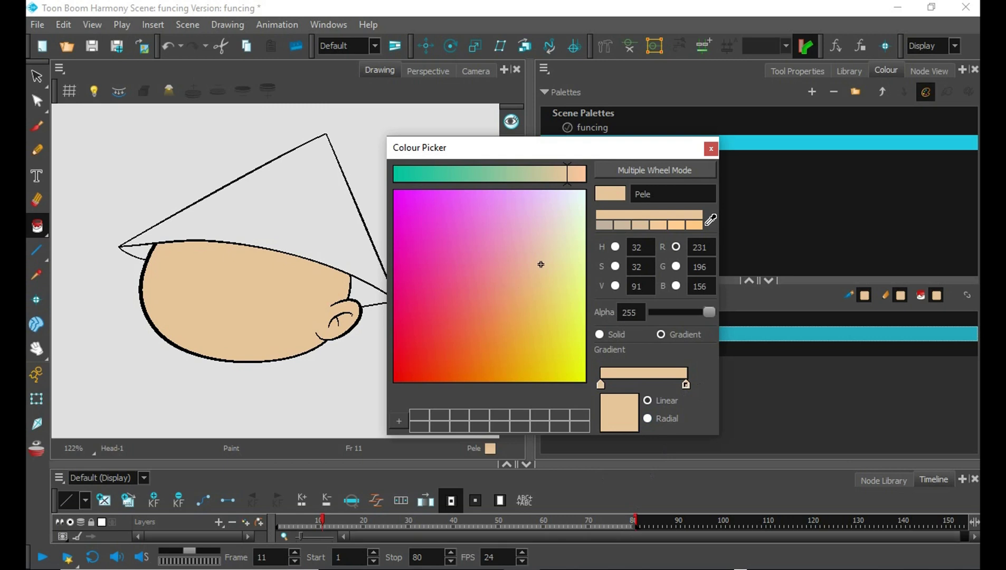
{"action": "left_click", "coordinate": [488, 324]}
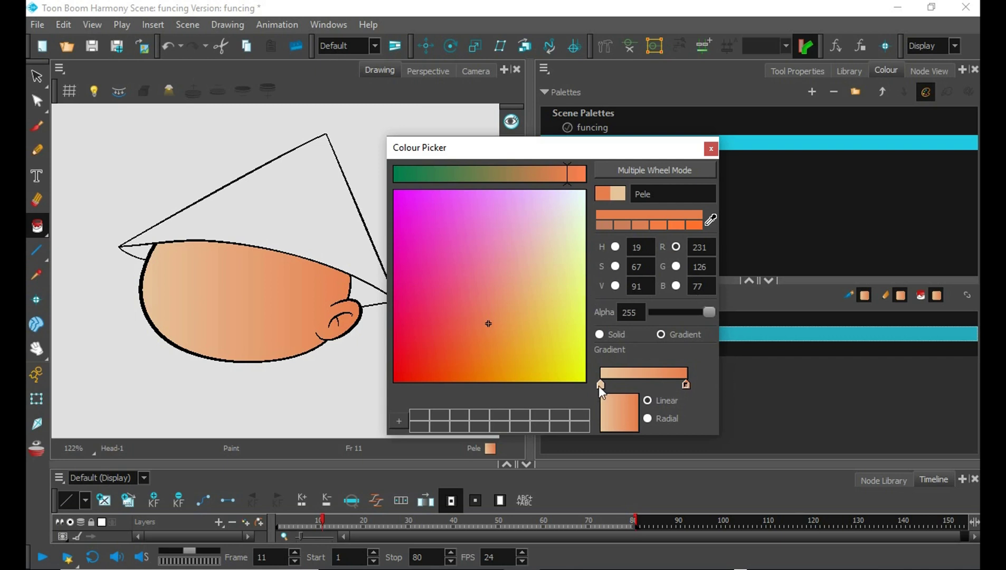
{"action": "left_click", "coordinate": [648, 419]}
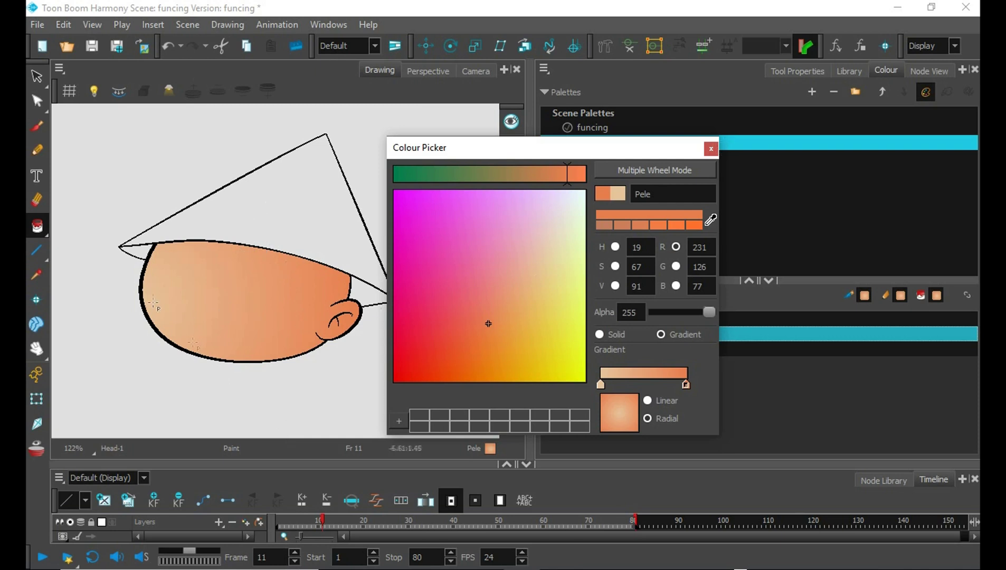
{"action": "left_click", "coordinate": [711, 149]}
Step: Move the centre of the face's gradient to the middle of the face with the Edit Gradient/Texture tool
{"action": "left_click", "coordinate": [36, 101]}
{"action": "left_click", "coordinate": [37, 101]}
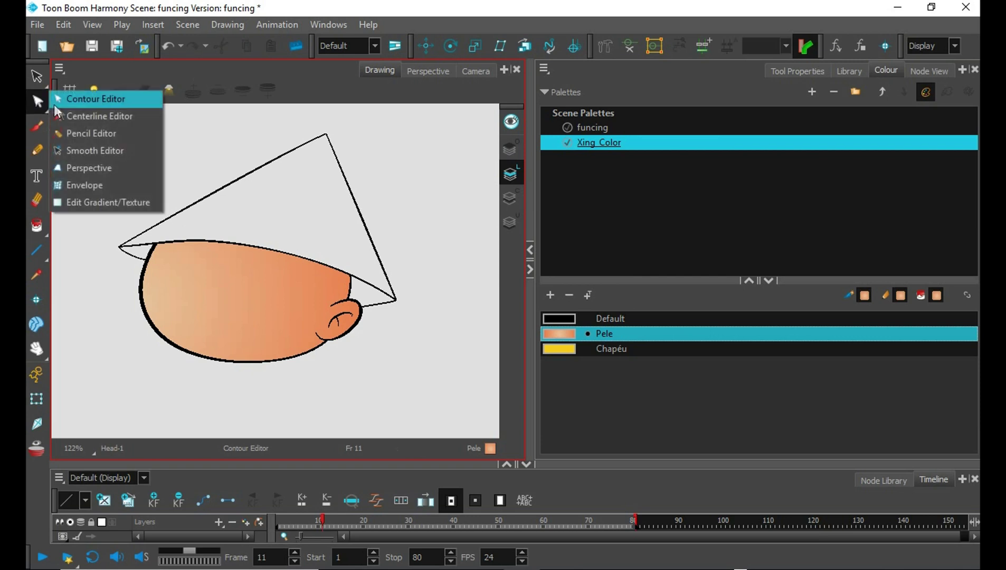
{"action": "left_click", "coordinate": [95, 199]}
{"action": "left_click", "coordinate": [292, 298]}
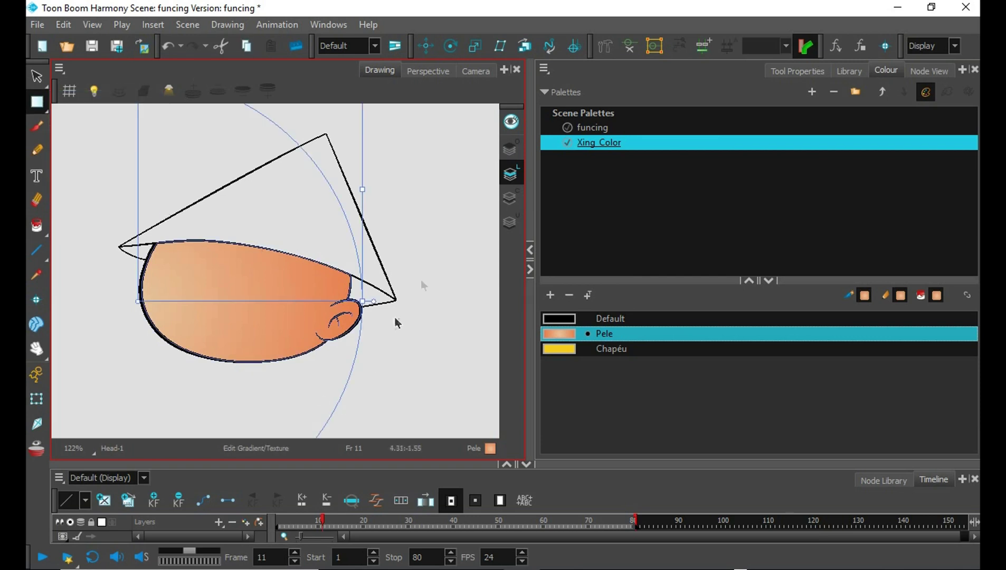
{"action": "left_click_drag", "start_coordinate": [139, 302], "coordinate": [240, 299]}
{"action": "left_click", "coordinate": [452, 286]}
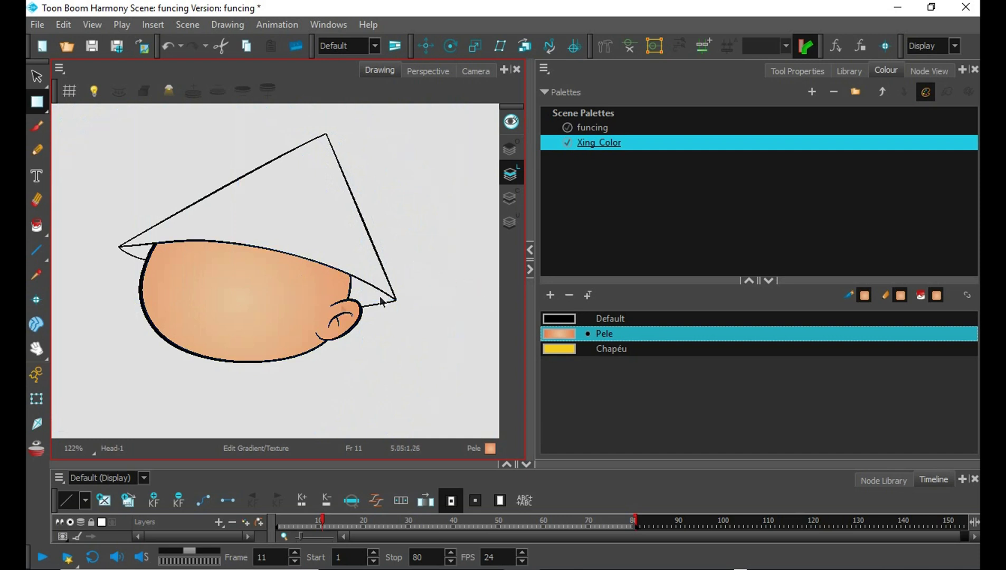
Step: Shrink the face's gradient to an ellipse close to the head's outline and tilt it slightly clockwise
{"action": "key", "text": "alt+z"}
{"action": "left_click", "coordinate": [415, 315], "text": "alt"}
{"action": "left_click", "coordinate": [424, 320], "text": "alt"}
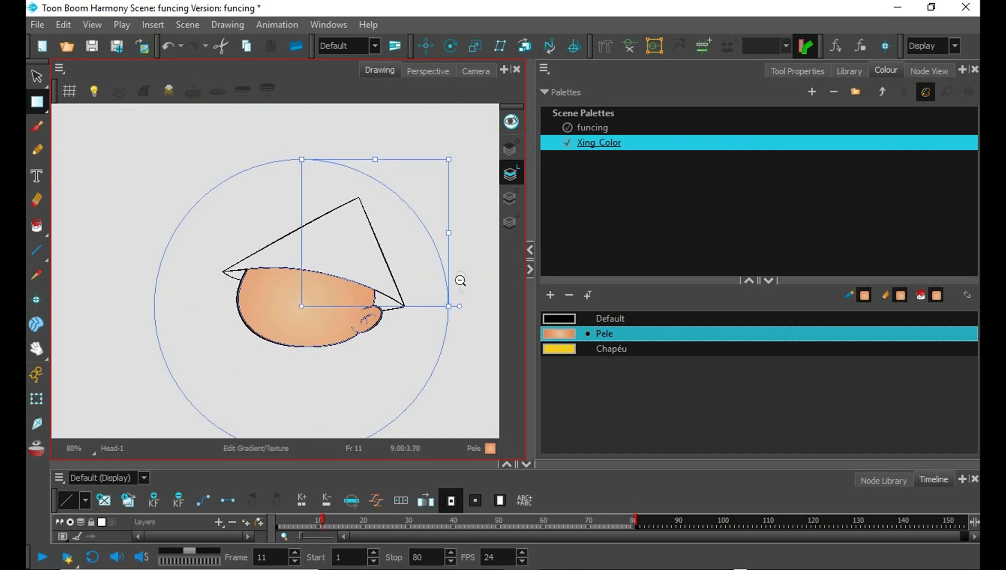
{"action": "left_click_drag", "start_coordinate": [448, 159], "coordinate": [379, 261]}
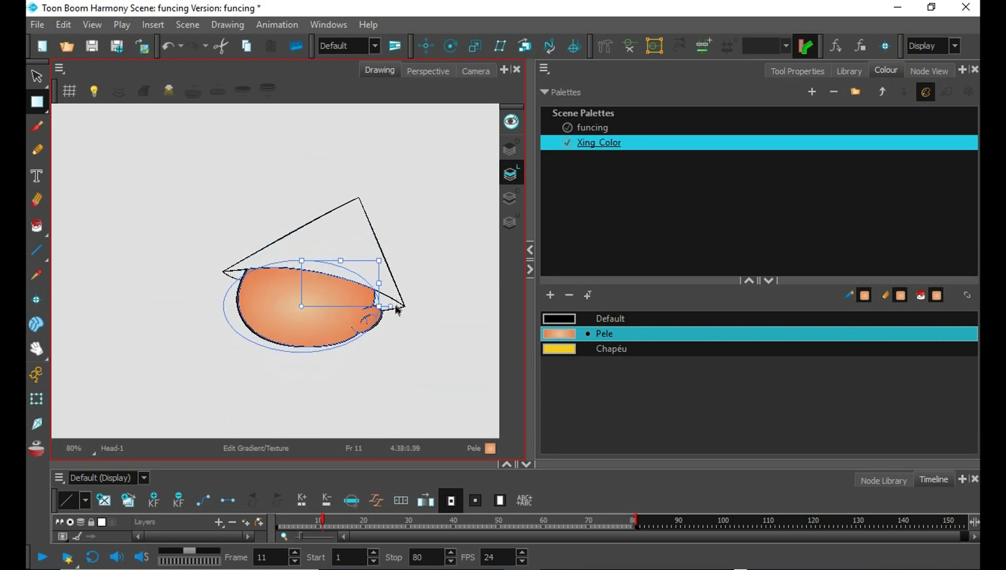
{"action": "left_click_drag", "start_coordinate": [390, 307], "coordinate": [388, 314]}
{"action": "mouse_move", "coordinate": [436, 269]}
{"action": "left_mouse_down"}
{"action": "mouse_move", "coordinate": [438, 315]}
{"action": "mouse_move", "coordinate": [476, 308]}
{"action": "left_mouse_up"}
{"action": "left_click", "coordinate": [338, 312]}
Step: Enlarge the face's gradient ellipse slightly and shift its centre down and a little left within the face
{"action": "key", "text": "z"}
{"action": "scroll", "coordinate": [433, 302], "scroll_direction": "up", "scroll_amount": 2}
{"action": "left_click_drag", "start_coordinate": [409, 243], "coordinate": [415, 237]}
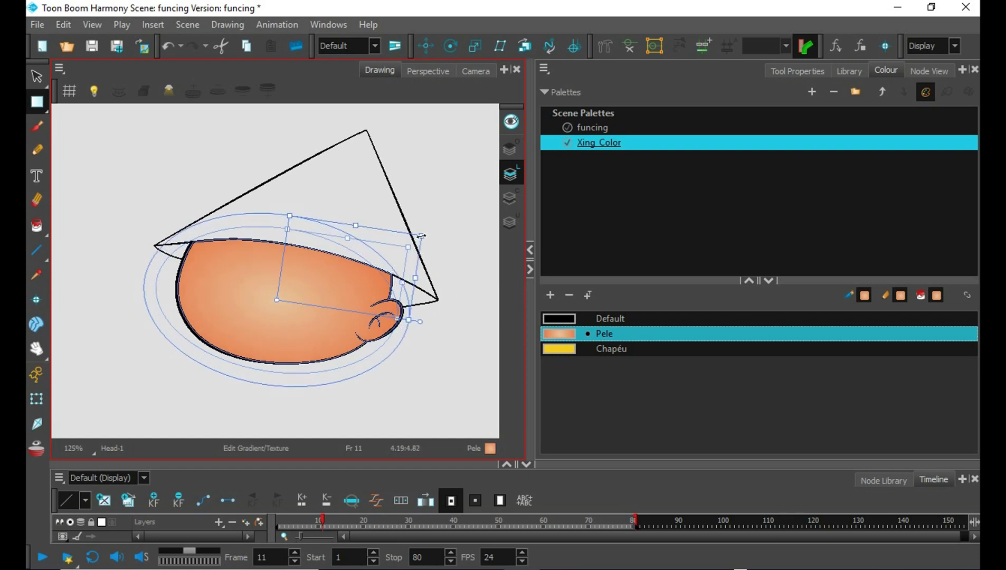
{"action": "left_click_drag", "start_coordinate": [278, 303], "coordinate": [274, 323]}
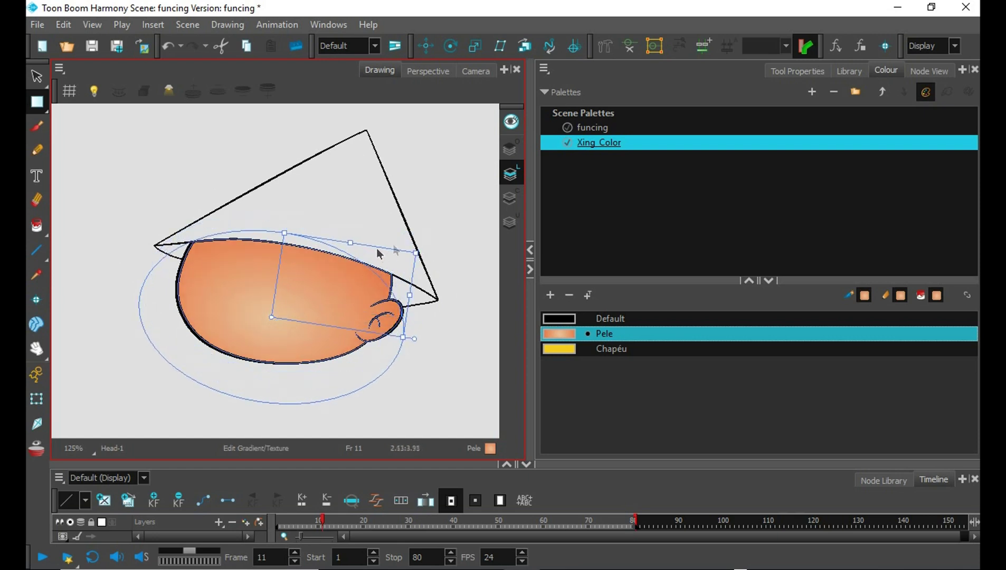
{"action": "left_click", "coordinate": [419, 253]}
{"action": "left_click", "coordinate": [358, 303]}
{"action": "left_click_drag", "start_coordinate": [417, 254], "coordinate": [431, 243]}
{"action": "left_click_drag", "start_coordinate": [270, 317], "coordinate": [267, 313]}
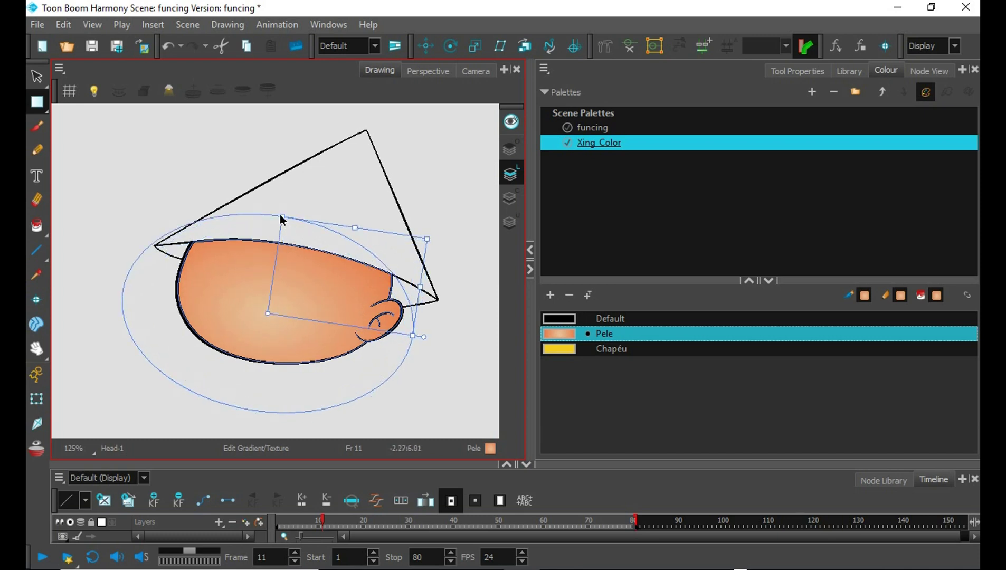
{"action": "left_click_drag", "start_coordinate": [282, 216], "coordinate": [280, 224]}
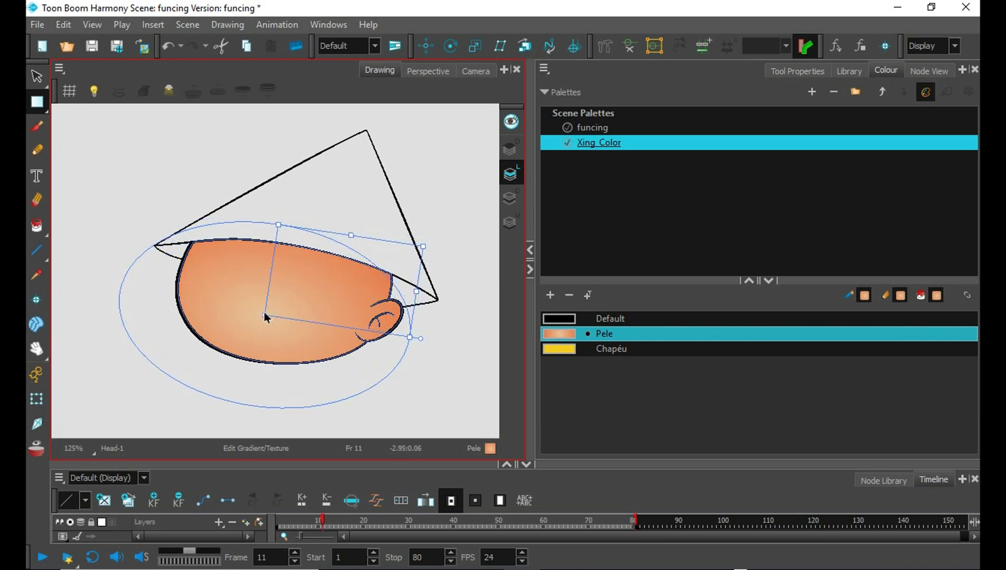
Step: Shrink the face's gradient ellipse so its outer edge fits closer to the ear, and raise its centre slightly
{"action": "left_click_drag", "start_coordinate": [424, 246], "coordinate": [396, 260]}
{"action": "left_click_drag", "start_coordinate": [264, 314], "coordinate": [263, 303]}
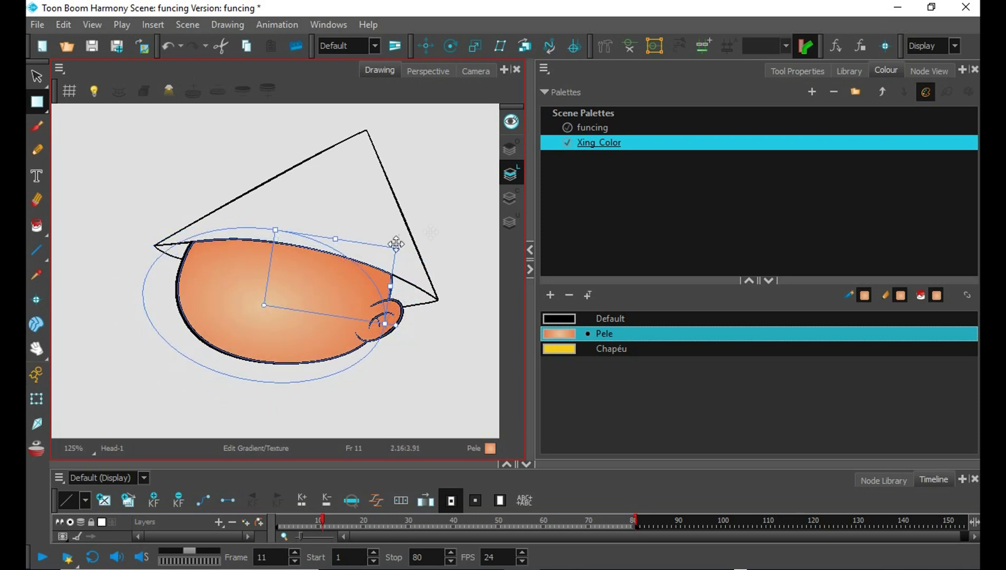
Step: Add a second beige stop of RGB 231, 196, 156 just past the middle of the Pele swatch's gradient
{"action": "double_click", "coordinate": [575, 334]}
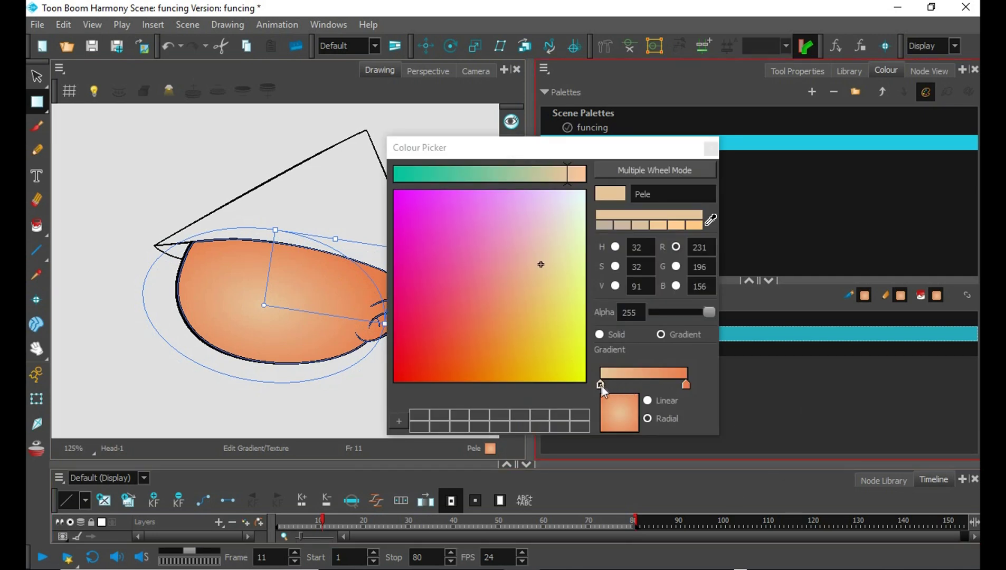
{"action": "left_click_drag", "start_coordinate": [601, 385], "coordinate": [608, 388]}
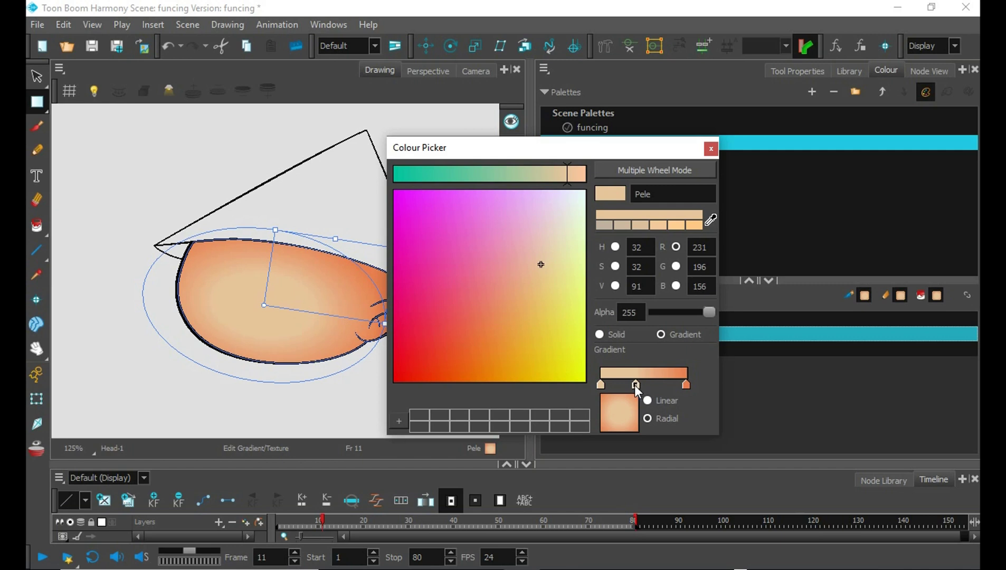
{"action": "left_click_drag", "start_coordinate": [635, 385], "coordinate": [640, 418]}
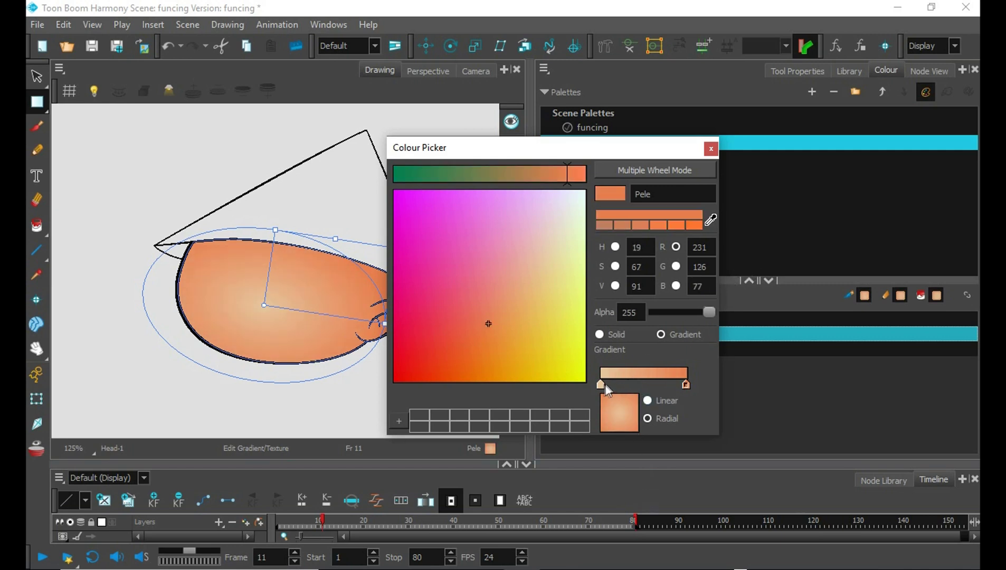
{"action": "left_click_drag", "start_coordinate": [605, 385], "coordinate": [692, 478]}
{"action": "left_click_drag", "start_coordinate": [607, 386], "coordinate": [659, 386]}
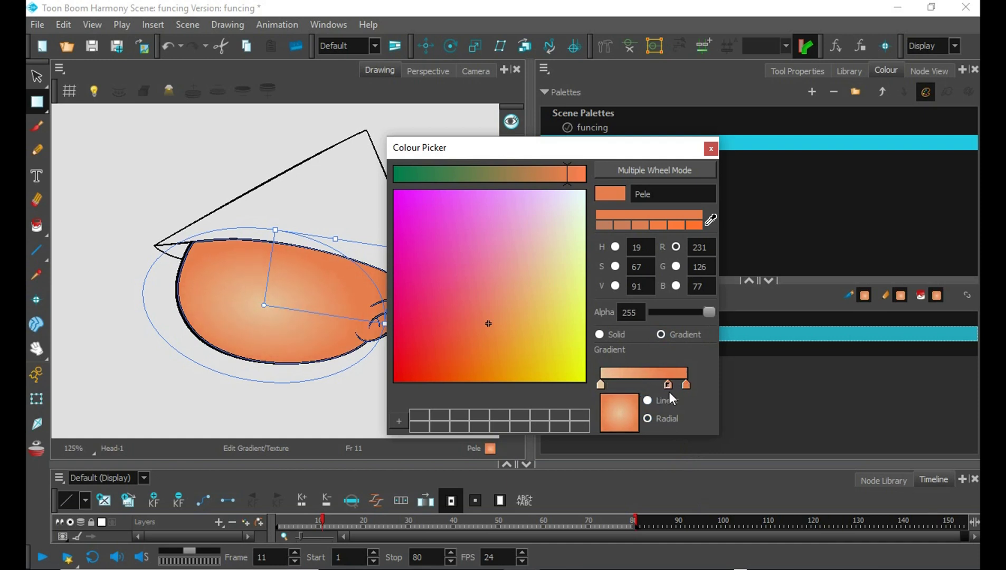
{"action": "left_click", "coordinate": [607, 388]}
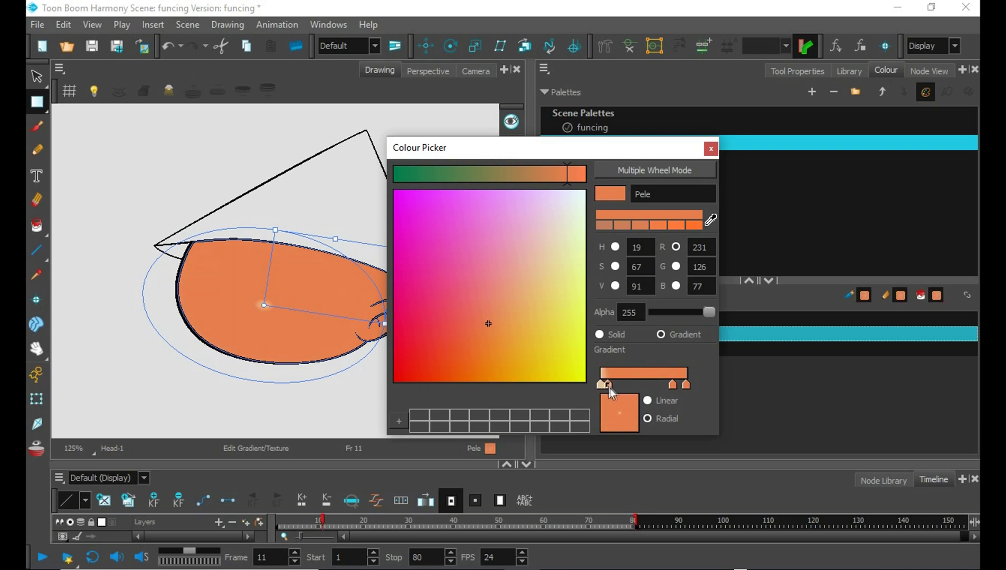
{"action": "mouse_move", "coordinate": [608, 388]}
{"action": "left_mouse_down"}
{"action": "mouse_move", "coordinate": [650, 390]}
{"action": "mouse_move", "coordinate": [664, 403]}
{"action": "mouse_move", "coordinate": [630, 387]}
{"action": "mouse_move", "coordinate": [643, 386]}
{"action": "left_mouse_up"}
{"action": "left_click", "coordinate": [604, 384]}
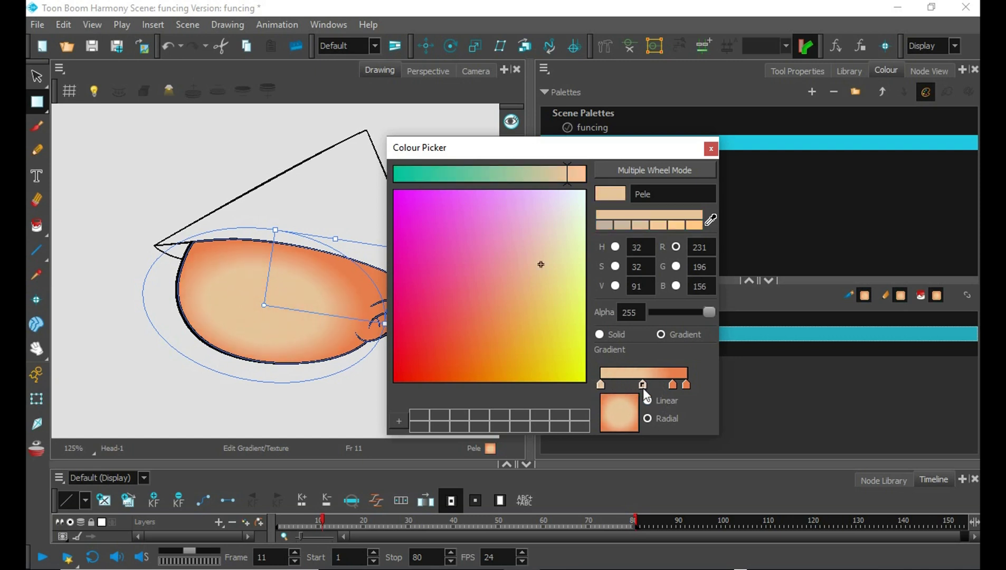
{"action": "left_click", "coordinate": [673, 385]}
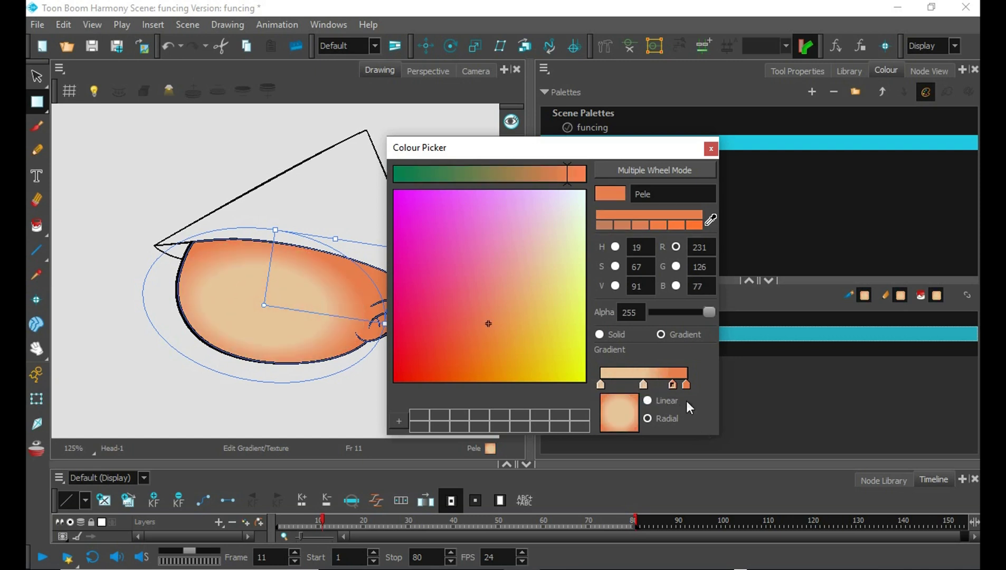
{"action": "left_click_drag", "start_coordinate": [644, 386], "coordinate": [648, 386]}
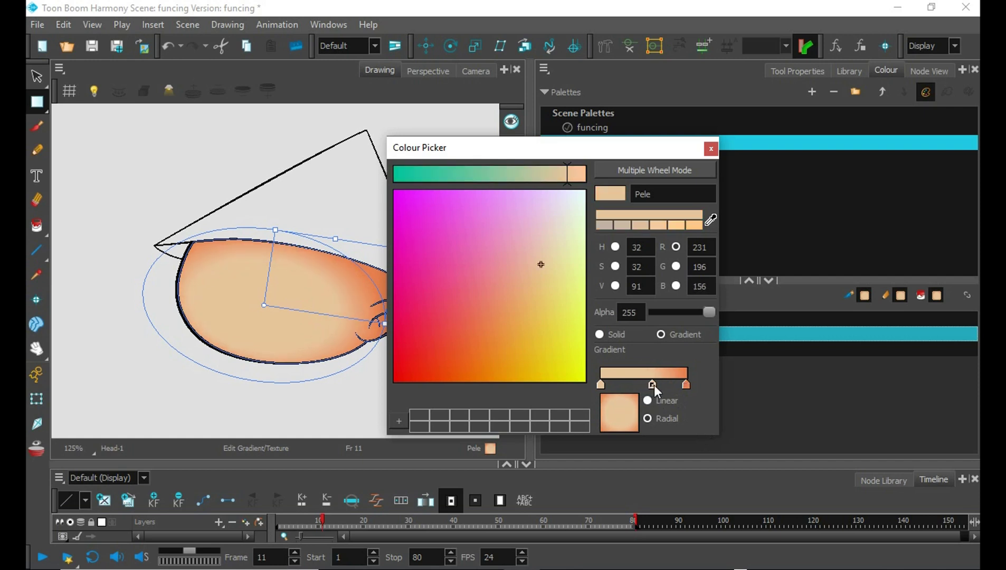
{"action": "left_click", "coordinate": [711, 148]}
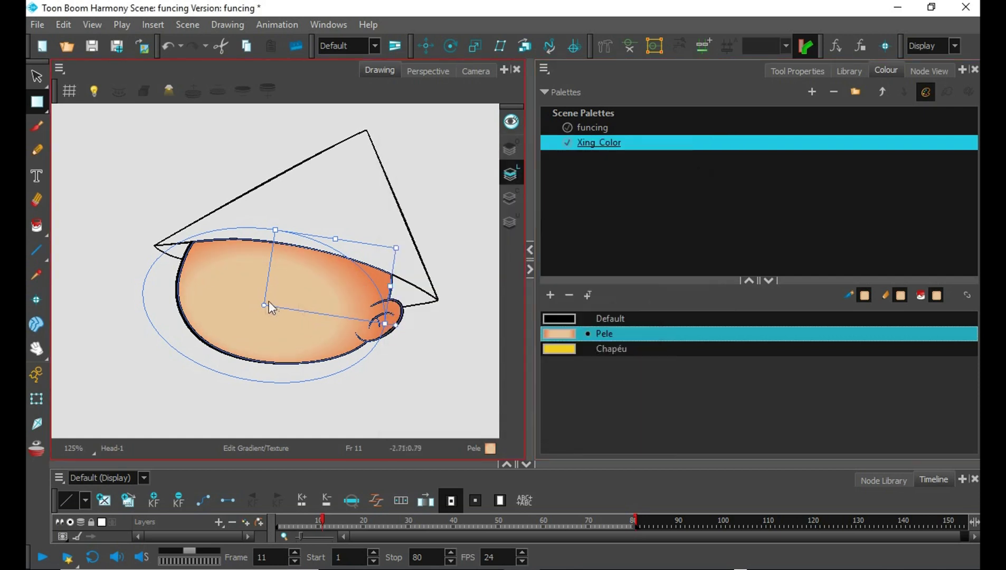
Step: Nudge the centre of the face's gradient slightly towards the ear and down a little
{"action": "left_click_drag", "start_coordinate": [268, 304], "coordinate": [276, 293]}
{"action": "left_click", "coordinate": [389, 254]}
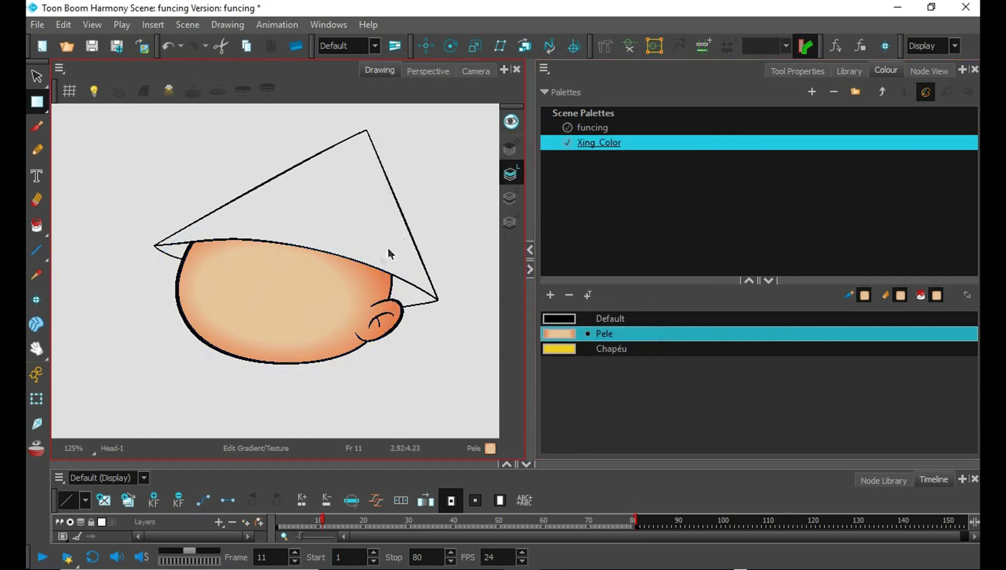
{"action": "left_click", "coordinate": [358, 287]}
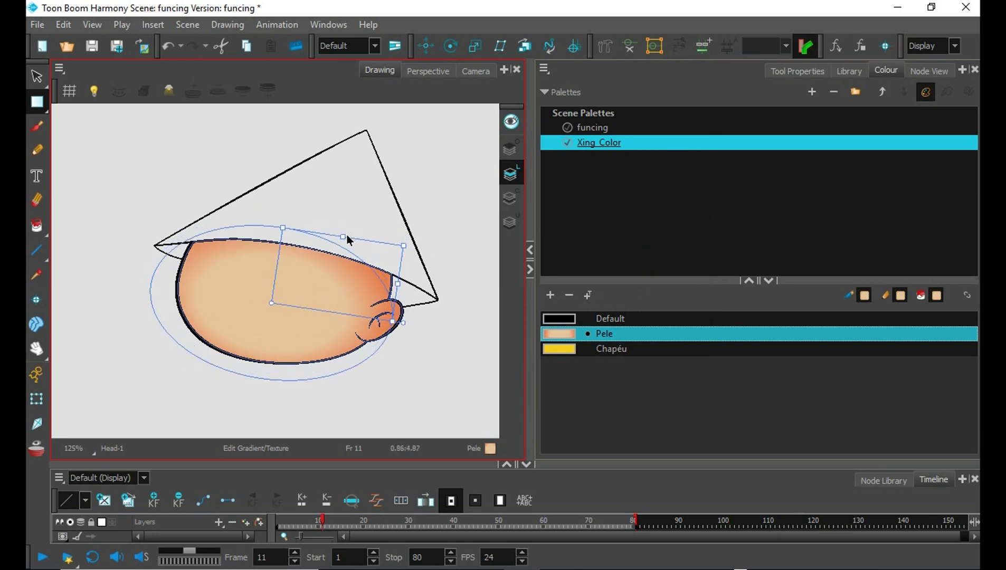
{"action": "left_click_drag", "start_coordinate": [272, 304], "coordinate": [269, 307]}
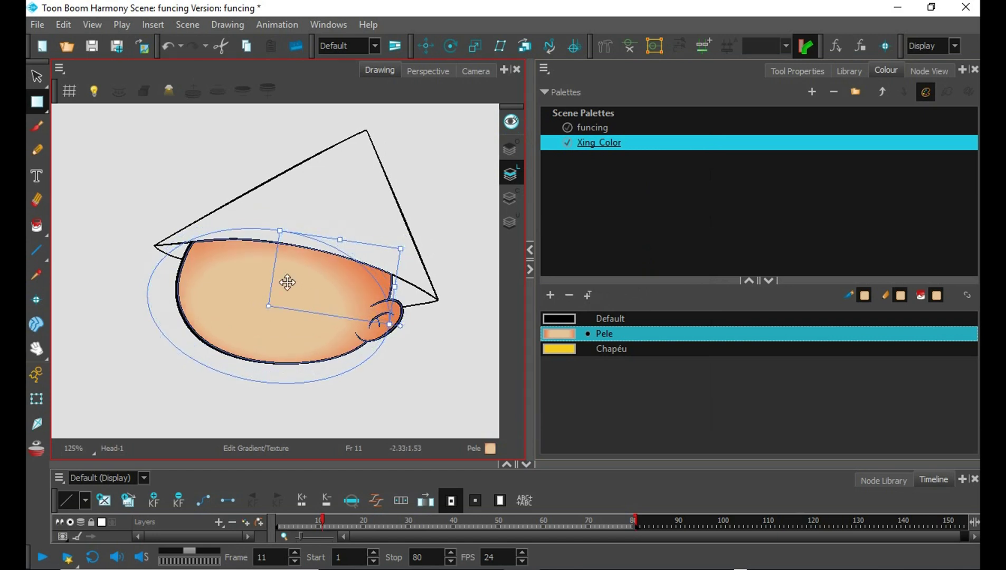
Step: Shift the middle beige stop of the Pele gradient back to just before its midpoint
{"action": "double_click", "coordinate": [573, 334]}
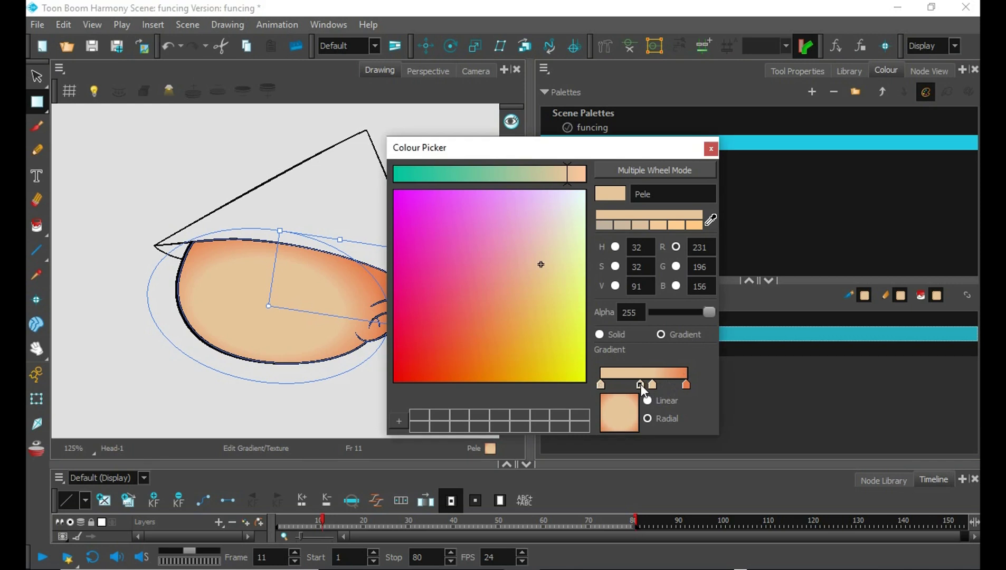
{"action": "left_click", "coordinate": [640, 384]}
{"action": "left_click_drag", "start_coordinate": [639, 391], "coordinate": [644, 393]}
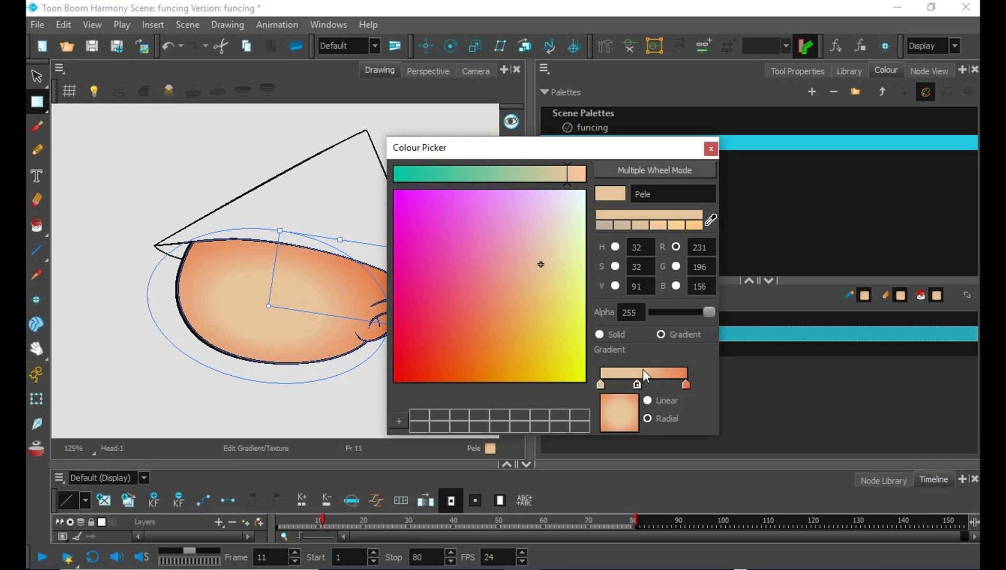
{"action": "left_click", "coordinate": [711, 148]}
{"action": "left_click", "coordinate": [455, 390]}
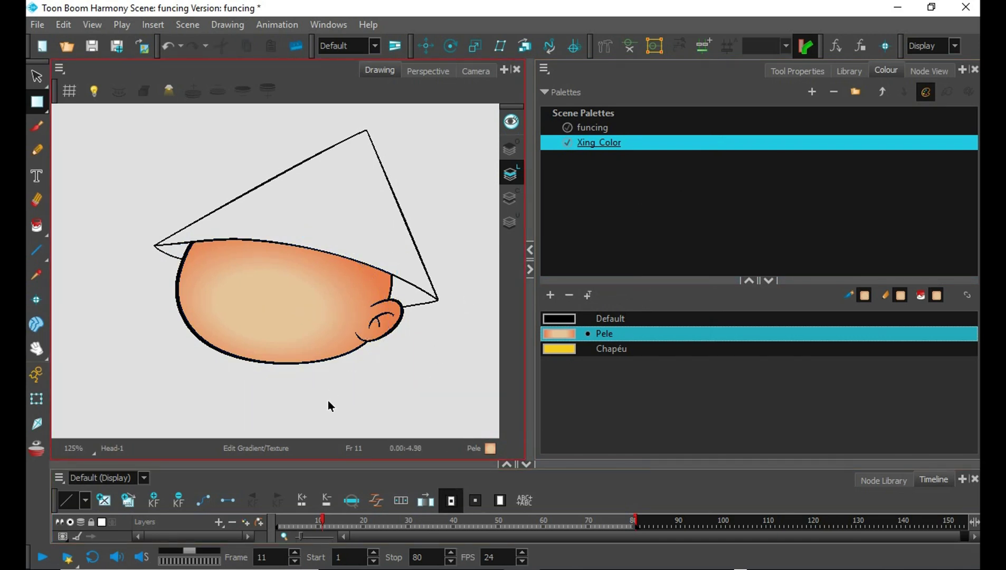
{"action": "left_click", "coordinate": [346, 339]}
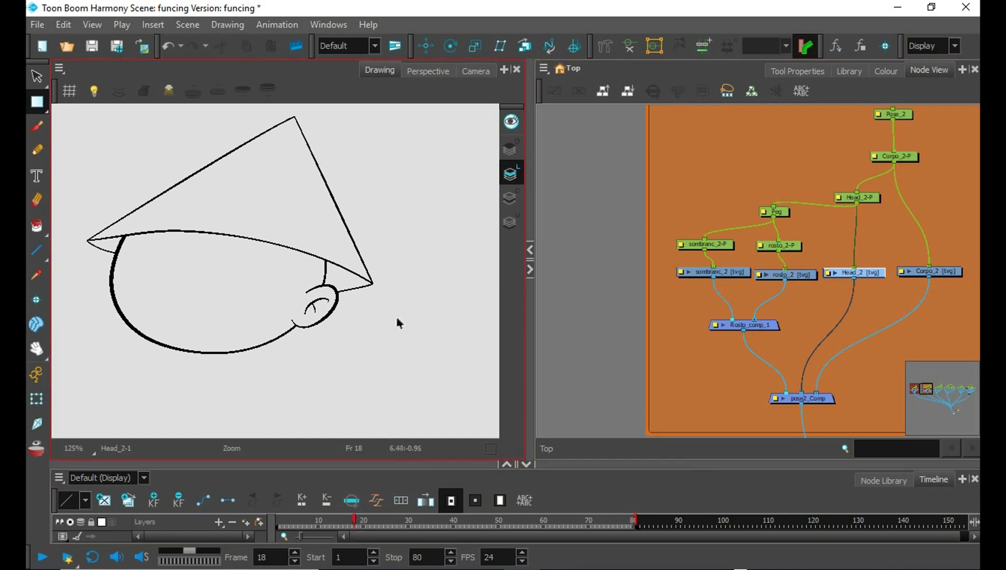
Step: Display POSE 1's Head drawing at frame 1 to review its coloured face
{"action": "scroll", "coordinate": [406, 322], "scroll_direction": "down", "scroll_amount": 3}
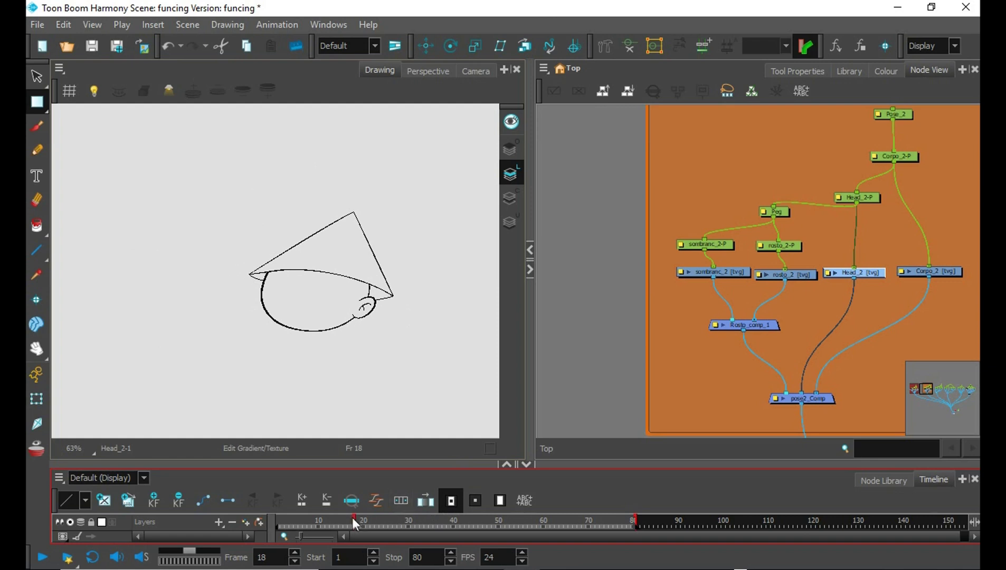
{"action": "left_click_drag", "start_coordinate": [353, 520], "coordinate": [280, 522]}
{"action": "left_click", "coordinate": [686, 352]}
{"action": "scroll", "coordinate": [668, 358], "scroll_direction": "down", "scroll_amount": 3}
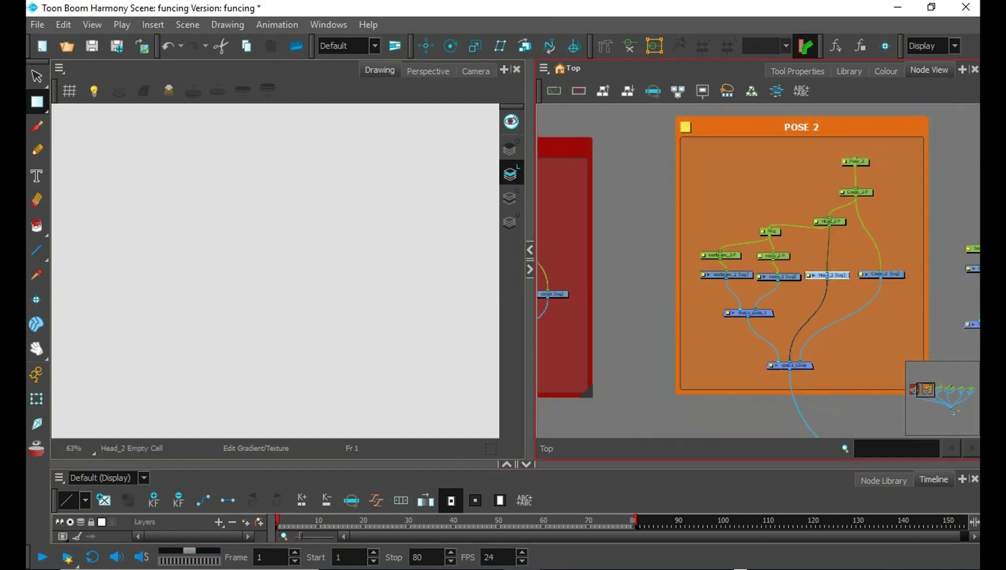
{"action": "left_click_drag", "start_coordinate": [567, 247], "coordinate": [722, 245]}
{"action": "scroll", "coordinate": [728, 253], "scroll_direction": "down", "scroll_amount": 1}
{"action": "scroll", "coordinate": [728, 254], "scroll_direction": "up", "scroll_amount": 1}
{"action": "scroll", "coordinate": [754, 270], "scroll_direction": "down", "scroll_amount": 1}
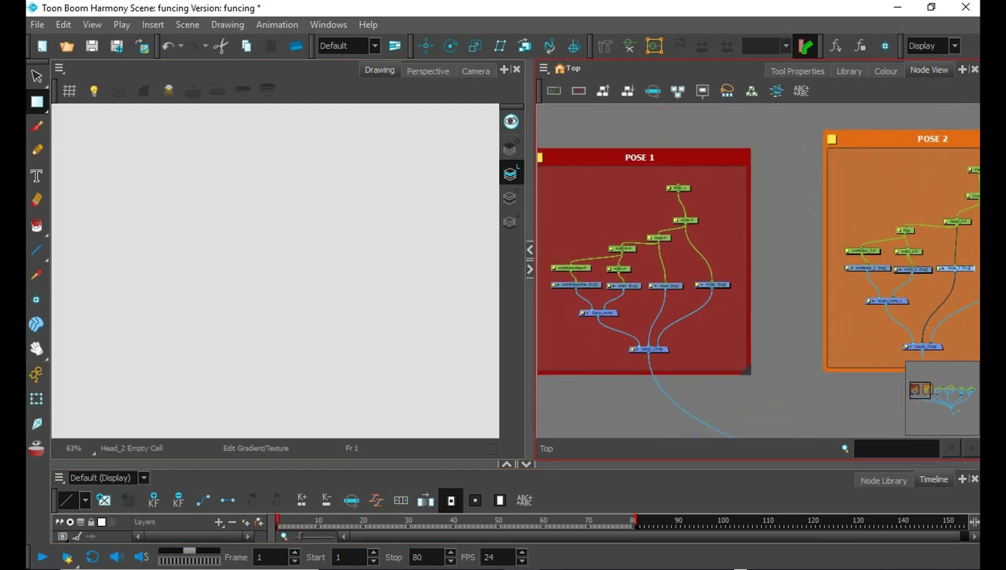
{"action": "left_click", "coordinate": [666, 285]}
{"action": "left_click_drag", "start_coordinate": [775, 385], "coordinate": [711, 390]}
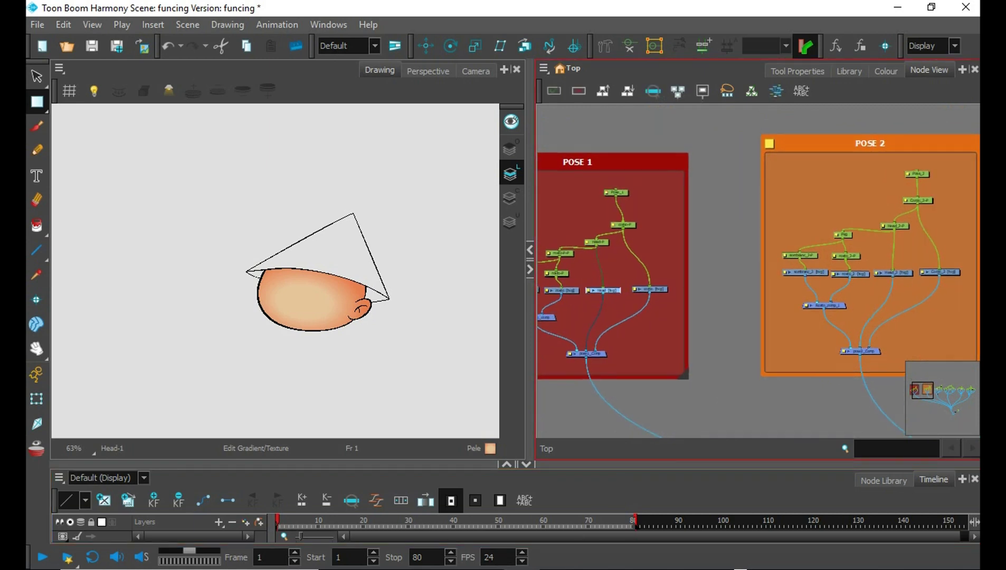
Step: Paint the face and ear of POSE 2's Head_2 drawing at frame 18 with the Pele swatch
{"action": "left_click", "coordinate": [892, 272]}
{"action": "left_click_drag", "start_coordinate": [290, 520], "coordinate": [352, 525]}
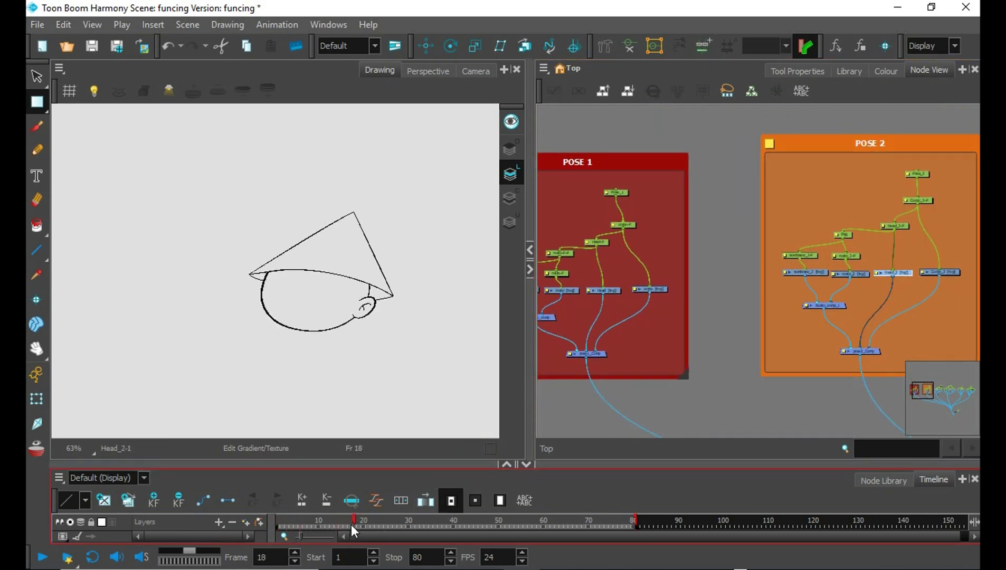
{"action": "left_click", "coordinate": [886, 70]}
{"action": "left_click", "coordinate": [36, 226]}
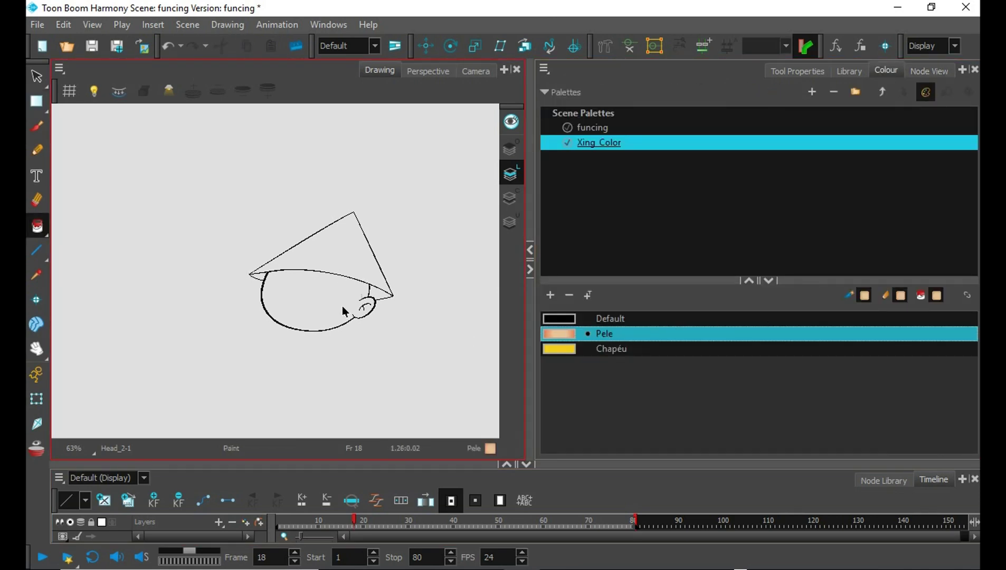
{"action": "left_click", "coordinate": [304, 370]}
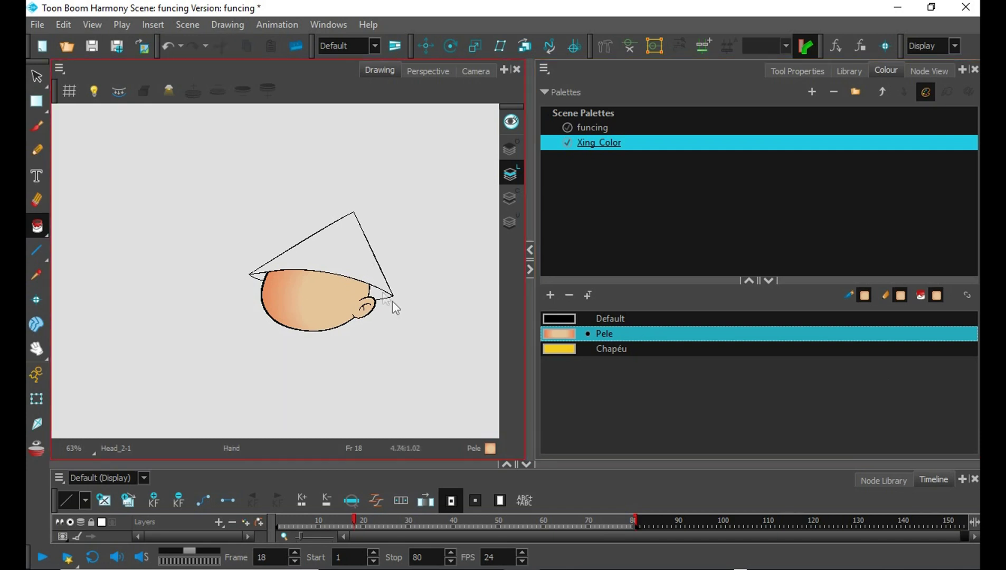
{"action": "scroll", "coordinate": [395, 309], "scroll_direction": "up", "scroll_amount": 2}
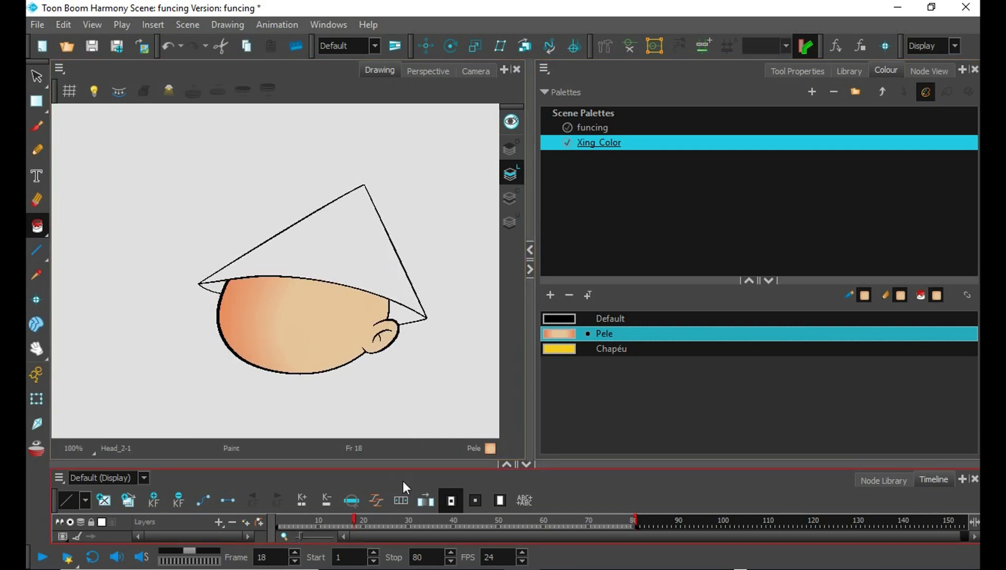
Step: Return to POSE 1's Head drawing at frame 1 and enlarge the timeline area to show the layers
{"action": "left_click", "coordinate": [929, 71]}
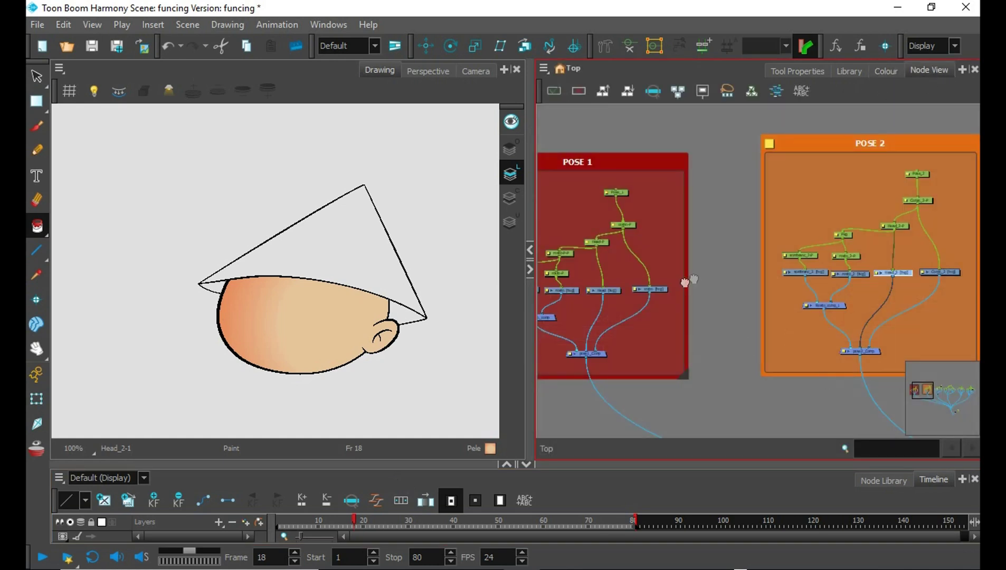
{"action": "scroll", "coordinate": [714, 285], "scroll_direction": "up", "scroll_amount": 3}
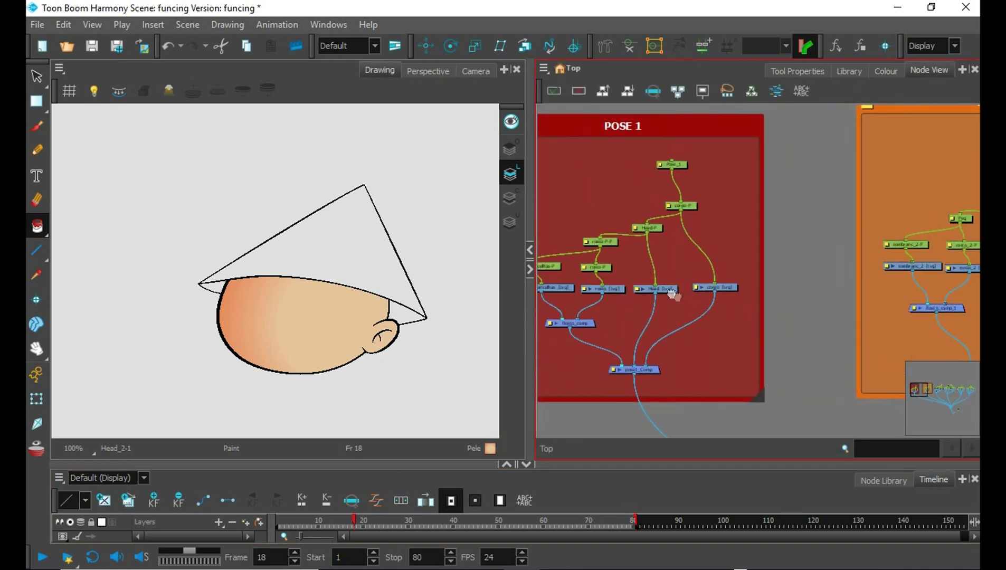
{"action": "left_click", "coordinate": [670, 291]}
{"action": "left_click", "coordinate": [278, 523]}
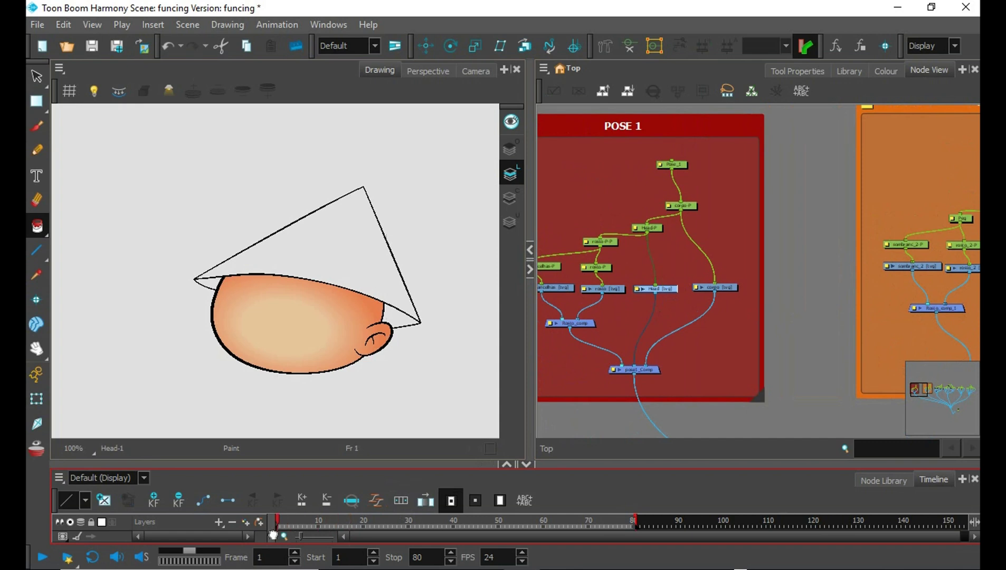
{"action": "left_click_drag", "start_coordinate": [414, 467], "coordinate": [413, 440]}
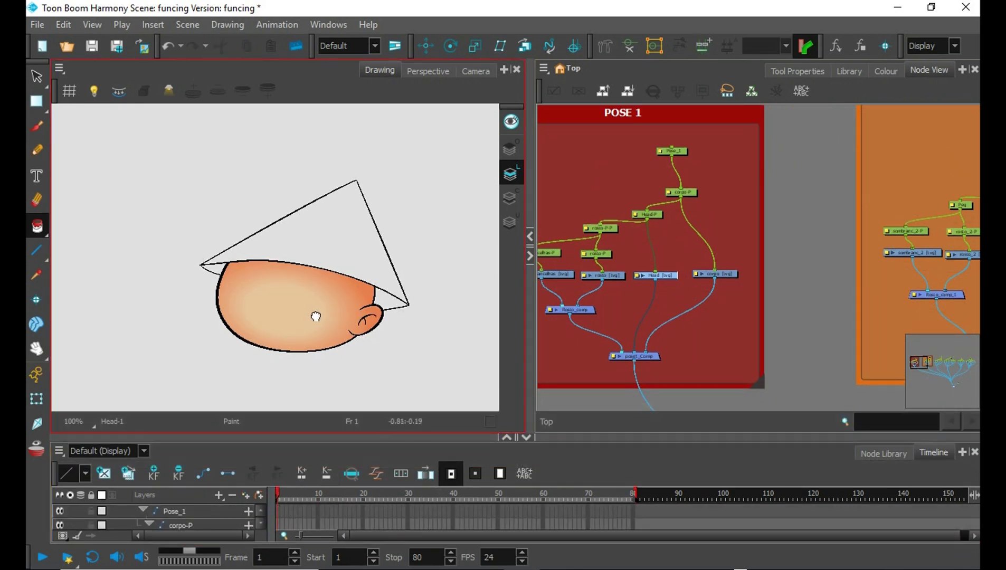
{"action": "scroll", "coordinate": [799, 276], "scroll_direction": "up", "scroll_amount": 3}
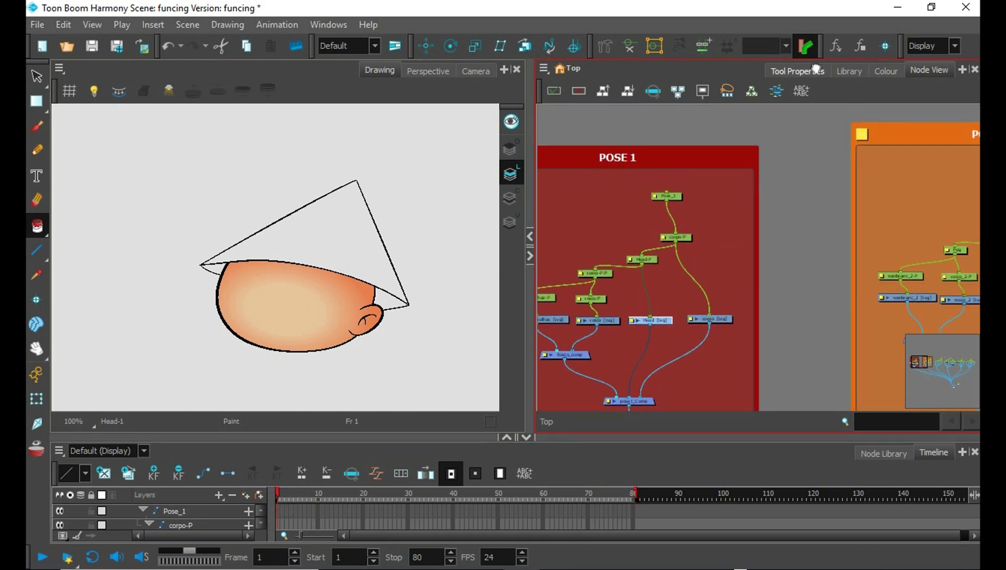
Step: Select the skin fill of POSE 1's Head drawing with the Select tool, with the tool's properties displayed
{"action": "left_click", "coordinate": [817, 70]}
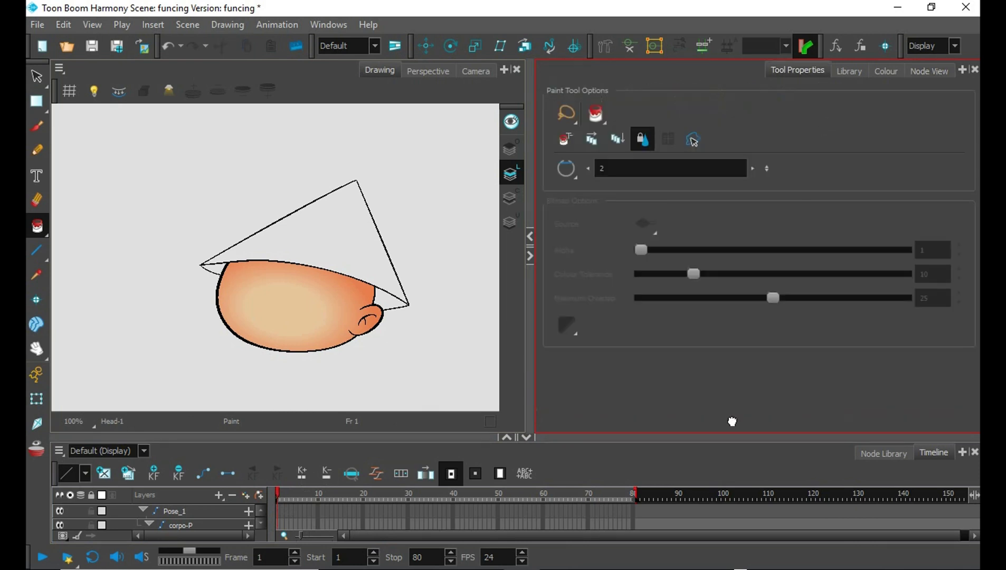
{"action": "left_click", "coordinate": [37, 76]}
{"action": "left_click", "coordinate": [333, 319]}
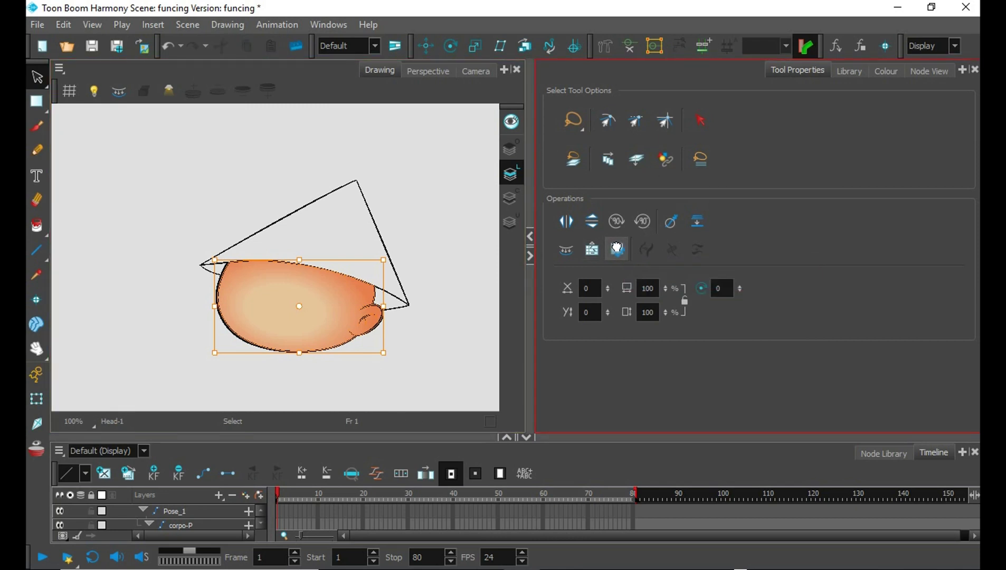
Step: Open POSE 2's Head_2 drawing from the Node View and go to frame 17
{"action": "left_click", "coordinate": [933, 70]}
{"action": "left_click_drag", "start_coordinate": [814, 331], "coordinate": [567, 295]}
{"action": "left_click", "coordinate": [811, 262]}
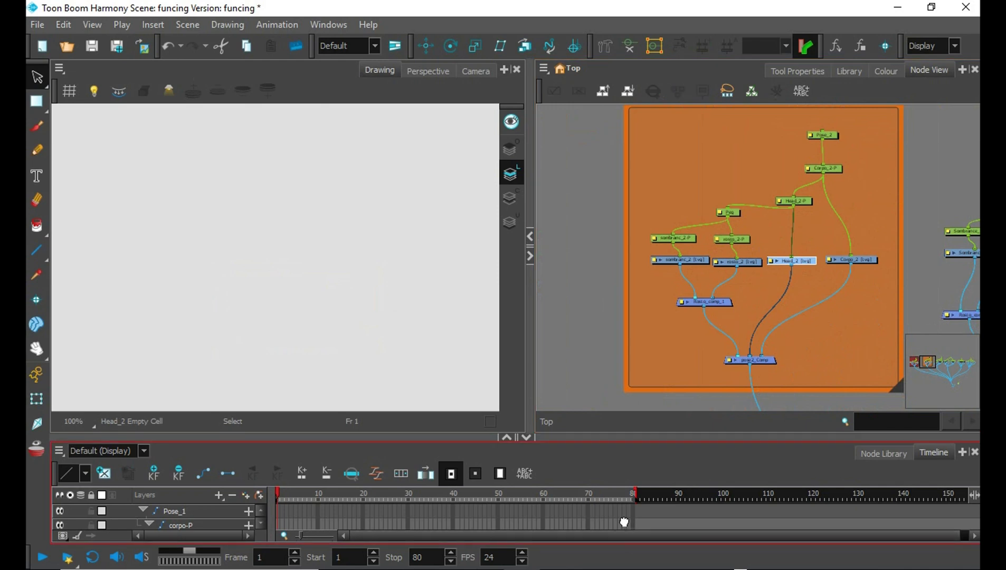
{"action": "left_click_drag", "start_coordinate": [279, 499], "coordinate": [350, 516]}
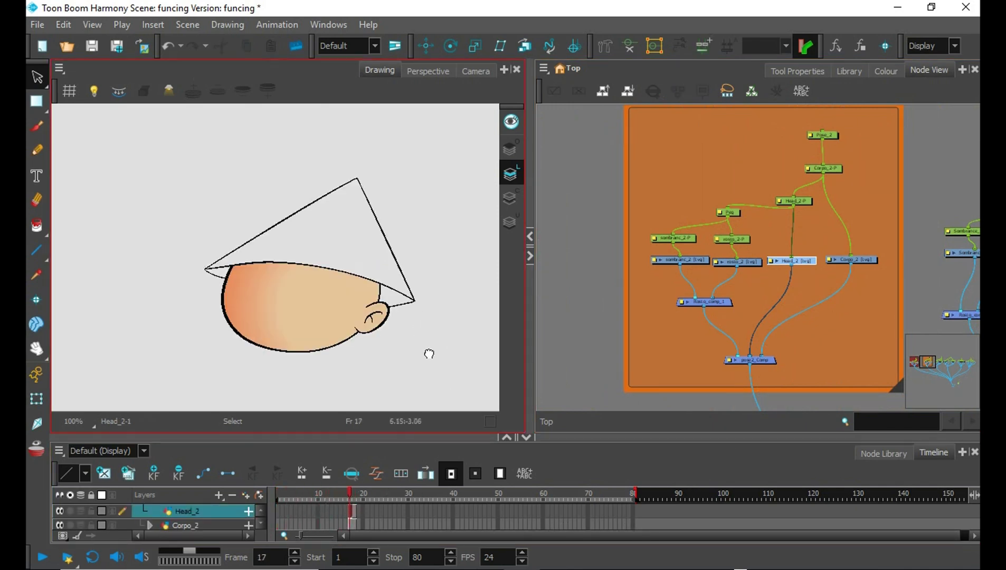
Step: Repaint the face and ear of Head_2 at frame 17 with the Pele swatch, using the Paint tool's stored colour gradient option
{"action": "left_click", "coordinate": [321, 314]}
{"action": "key", "text": "alt+i"}
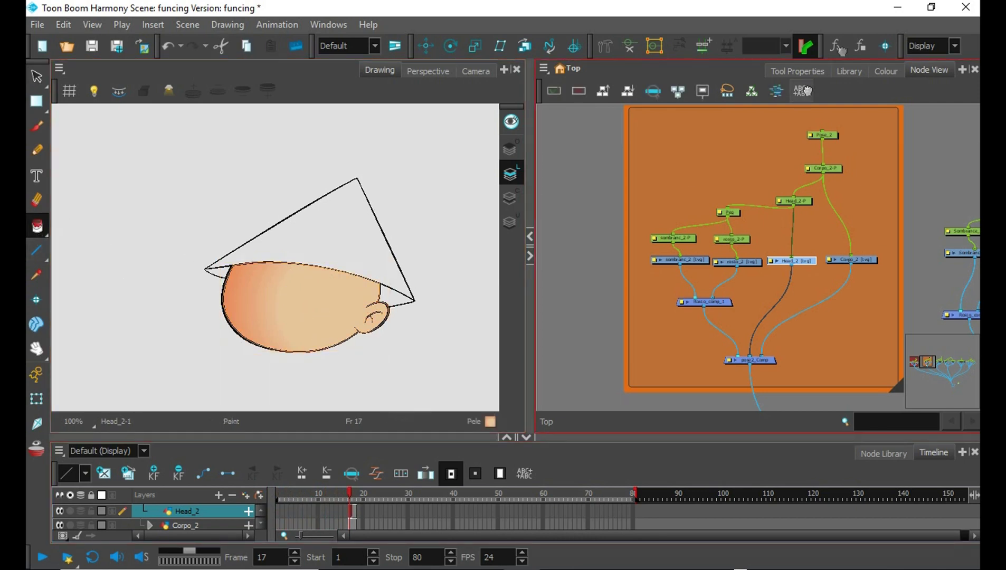
{"action": "left_click", "coordinate": [808, 67]}
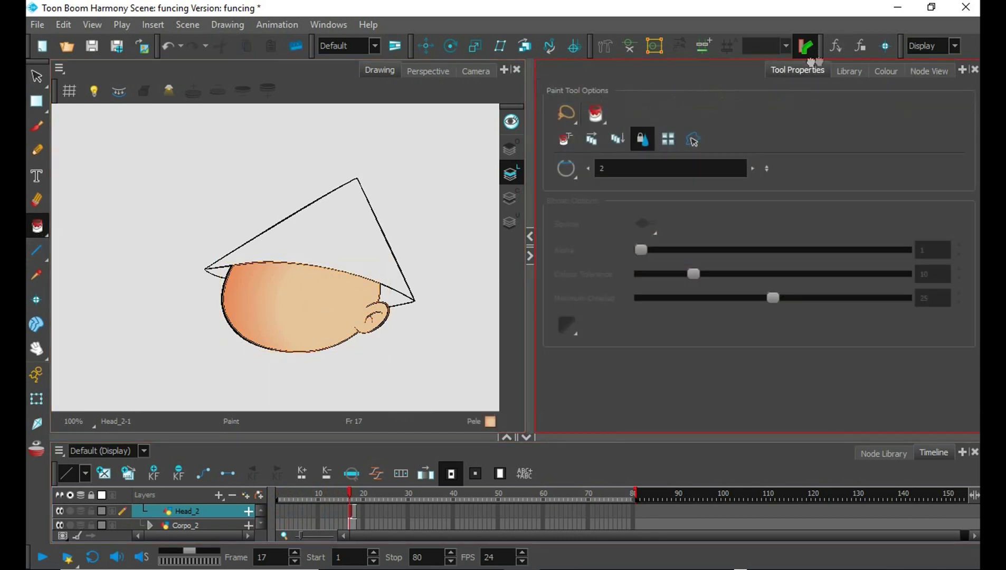
{"action": "left_click", "coordinate": [668, 138]}
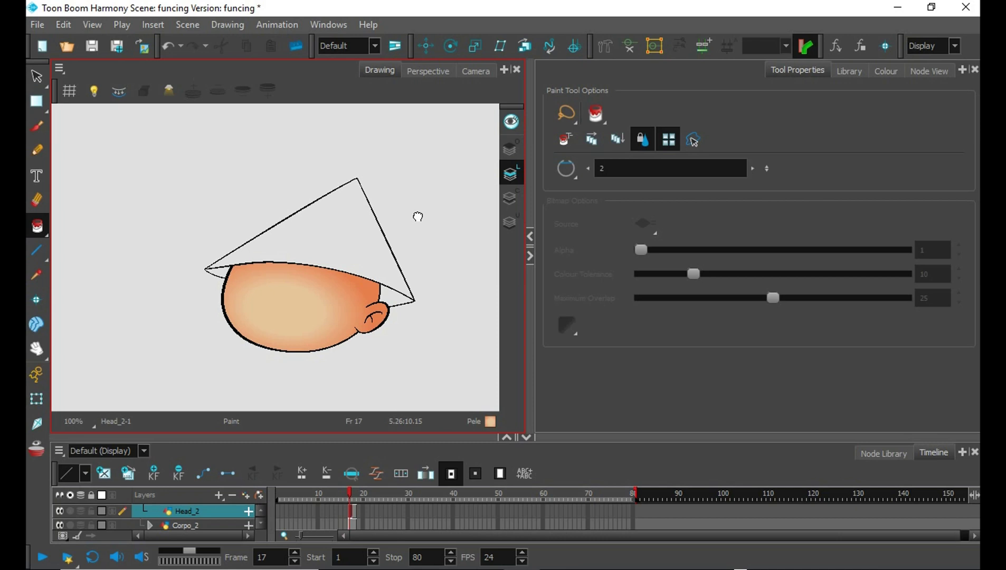
Step: Compare the skin gradients of both poses' heads across the frames in the Camera view, with the Transform tool active
{"action": "left_click_drag", "start_coordinate": [348, 495], "coordinate": [257, 503]}
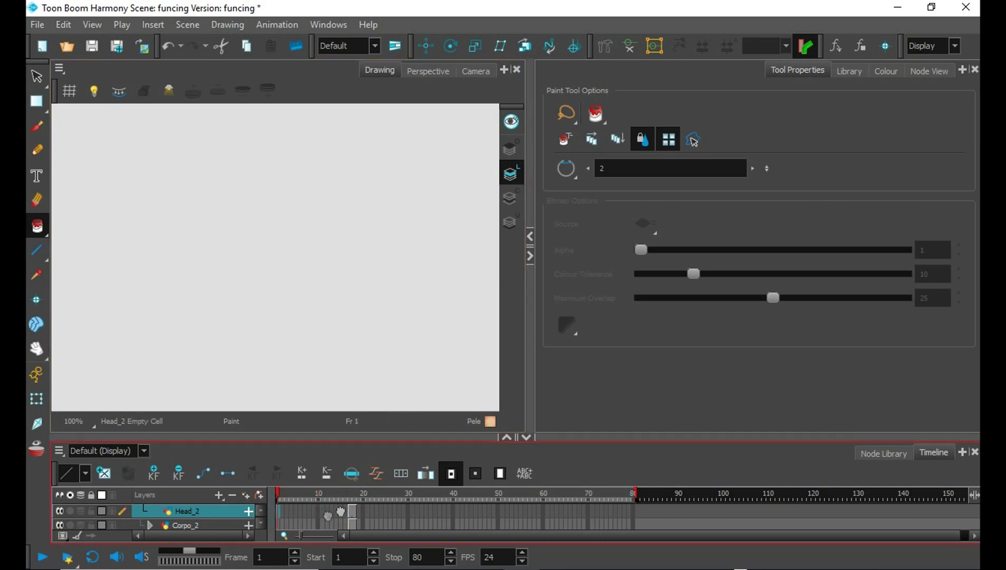
{"action": "key", "text": "ctrl+z"}
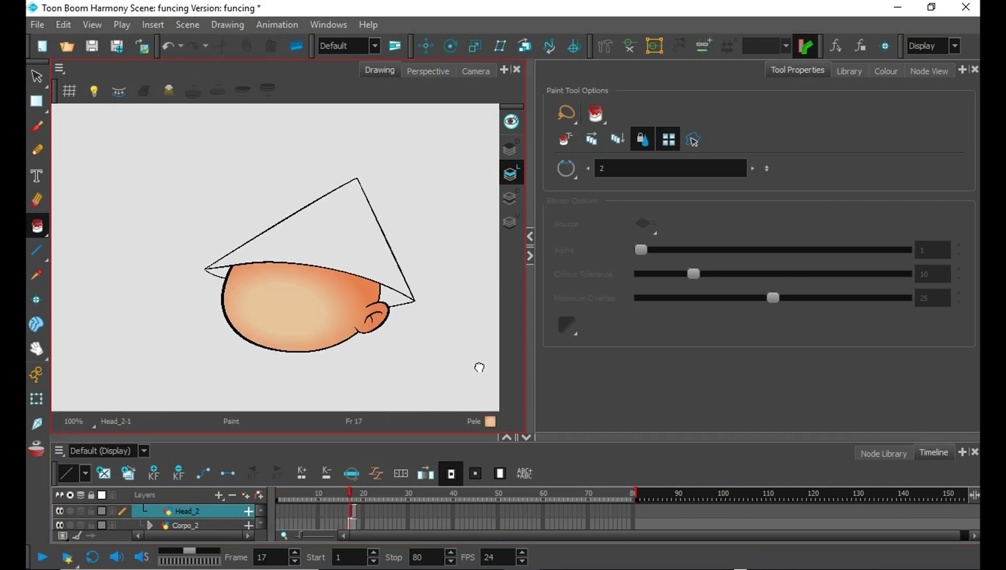
{"action": "left_click", "coordinate": [467, 74]}
{"action": "left_click", "coordinate": [315, 498]}
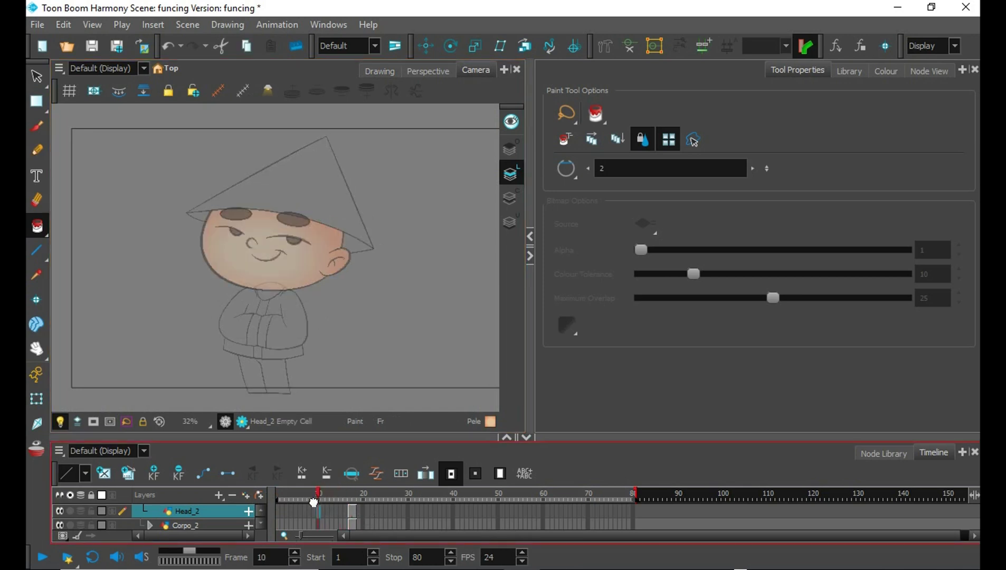
{"action": "mouse_move", "coordinate": [314, 501]}
{"action": "left_mouse_down"}
{"action": "mouse_move", "coordinate": [251, 504]}
{"action": "mouse_move", "coordinate": [349, 496]}
{"action": "mouse_move", "coordinate": [338, 506]}
{"action": "mouse_move", "coordinate": [263, 506]}
{"action": "mouse_move", "coordinate": [355, 511]}
{"action": "mouse_move", "coordinate": [292, 516]}
{"action": "mouse_move", "coordinate": [354, 515]}
{"action": "mouse_move", "coordinate": [326, 522]}
{"action": "mouse_move", "coordinate": [350, 523]}
{"action": "mouse_move", "coordinate": [330, 527]}
{"action": "mouse_move", "coordinate": [341, 530]}
{"action": "mouse_move", "coordinate": [320, 528]}
{"action": "mouse_move", "coordinate": [346, 548]}
{"action": "mouse_move", "coordinate": [313, 552]}
{"action": "mouse_move", "coordinate": [357, 567]}
{"action": "mouse_move", "coordinate": [327, 567]}
{"action": "mouse_move", "coordinate": [354, 568]}
{"action": "mouse_move", "coordinate": [328, 566]}
{"action": "mouse_move", "coordinate": [354, 568]}
{"action": "mouse_move", "coordinate": [336, 568]}
{"action": "left_mouse_up"}
{"action": "left_click", "coordinate": [37, 400]}
{"action": "left_click", "coordinate": [422, 343]}
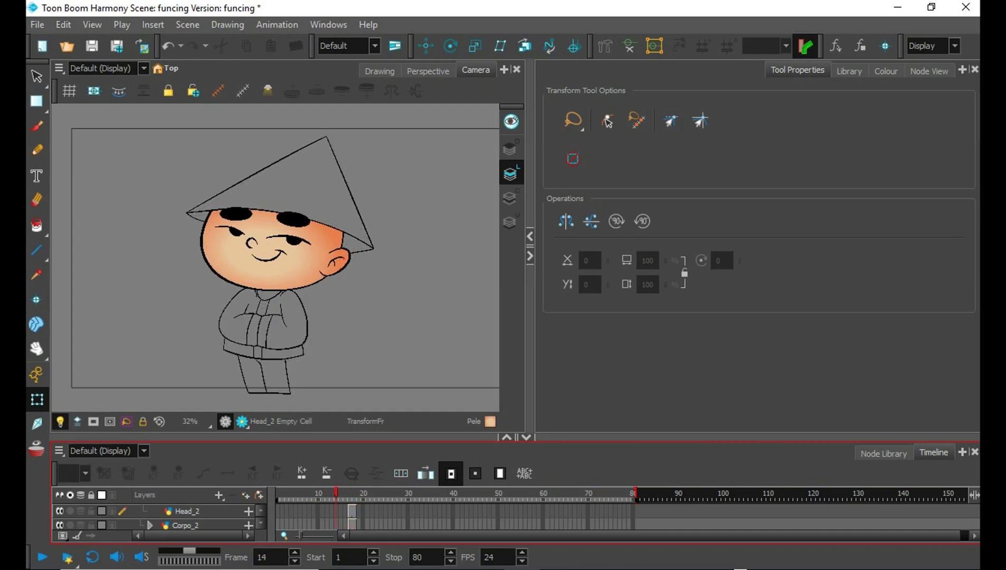
{"action": "mouse_move", "coordinate": [345, 495]}
{"action": "left_mouse_down"}
{"action": "mouse_move", "coordinate": [354, 495]}
{"action": "mouse_move", "coordinate": [332, 495]}
{"action": "left_mouse_up"}
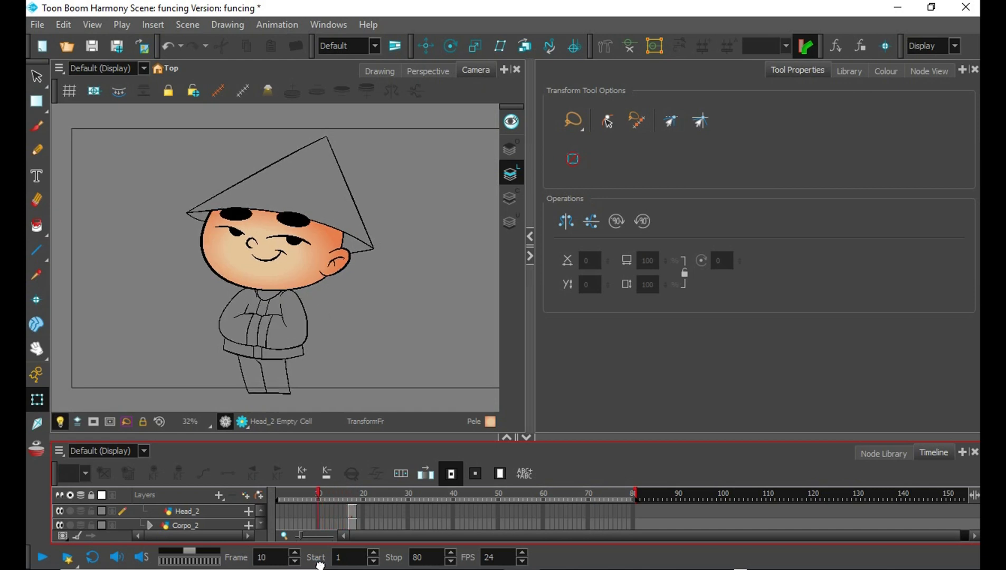